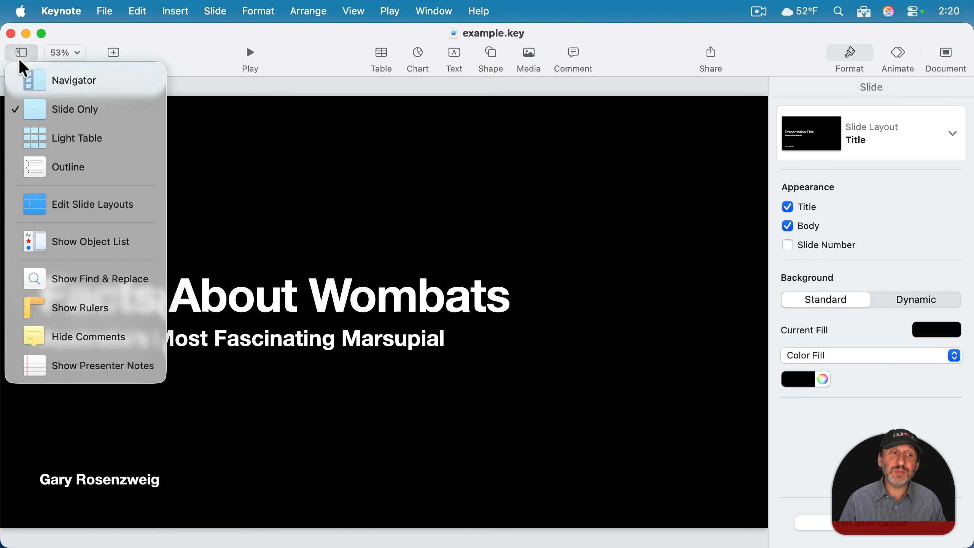
# - Switch the presentation to Navigator view, browse slides further down the deck, and return to the title slide
pyautogui.click(52, 77)
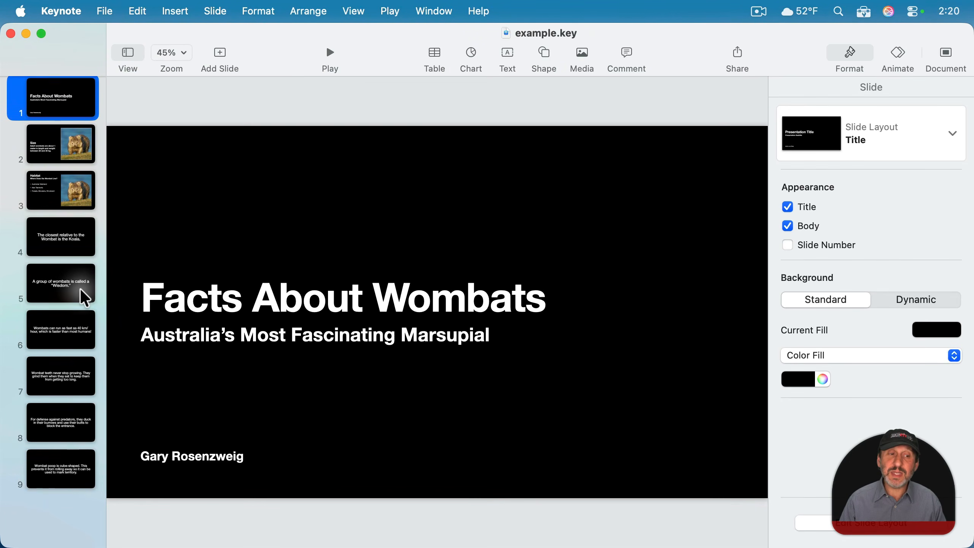
pyautogui.click(61, 300)
pyautogui.click(57, 318)
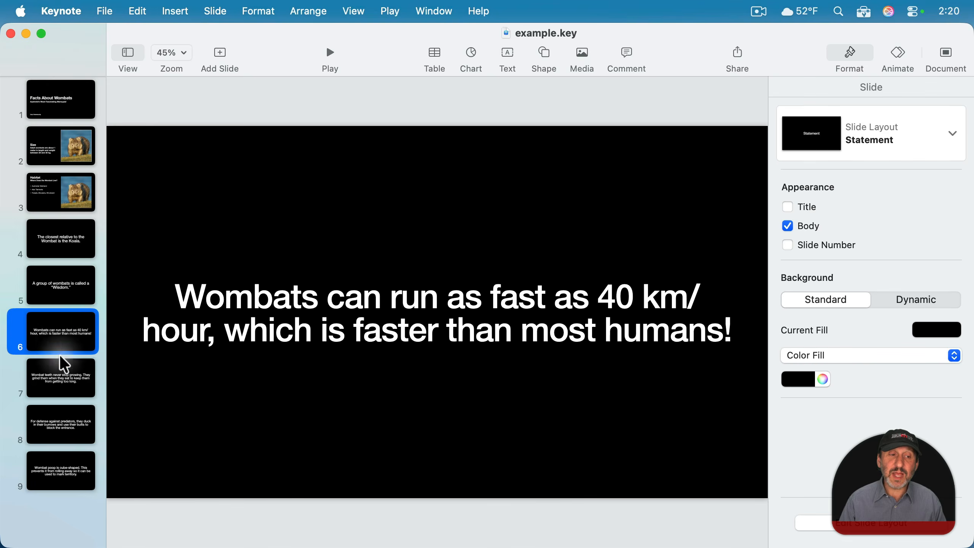
pyautogui.click(59, 365)
pyautogui.click(55, 93)
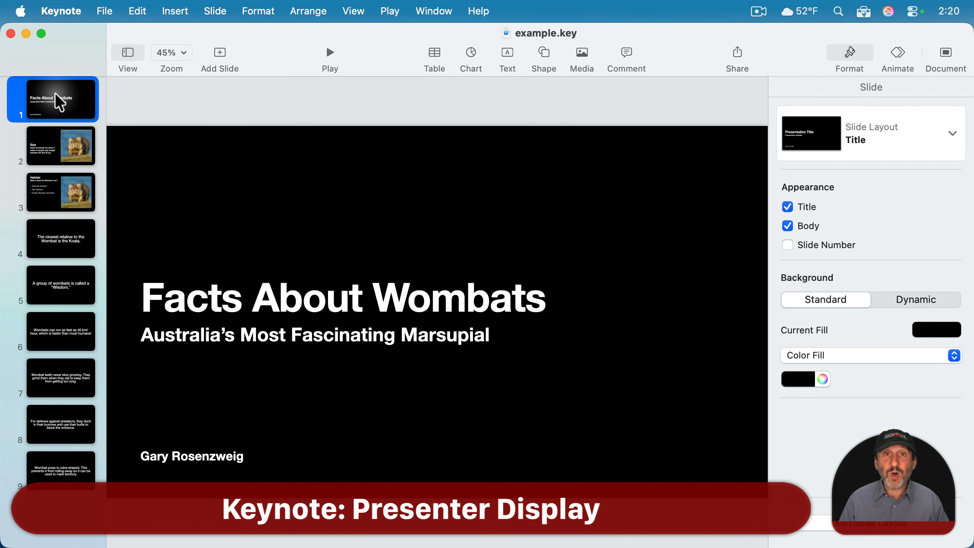
# - Play the slideshow from the title slide in a window and show the presenter display in a separate window
pyautogui.click(393, 8)
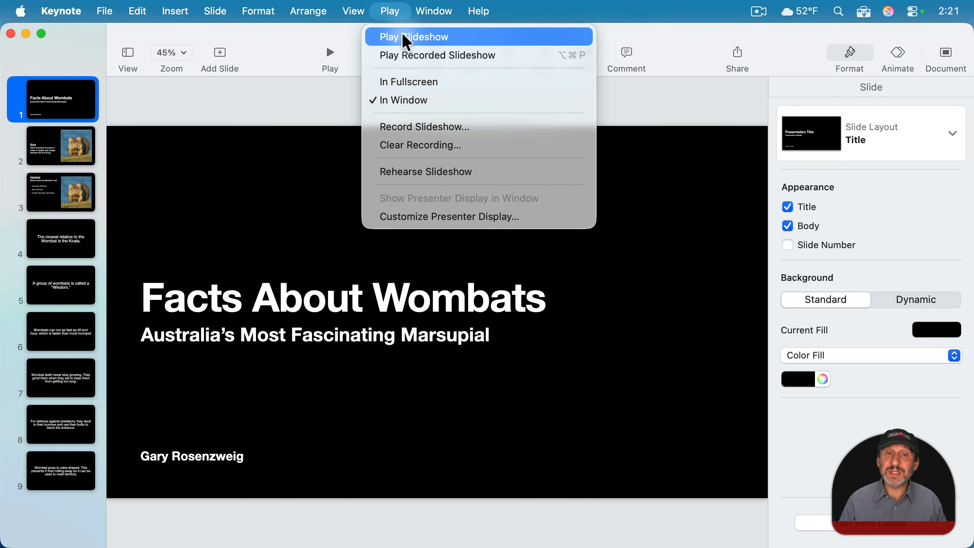
pyautogui.click(406, 39)
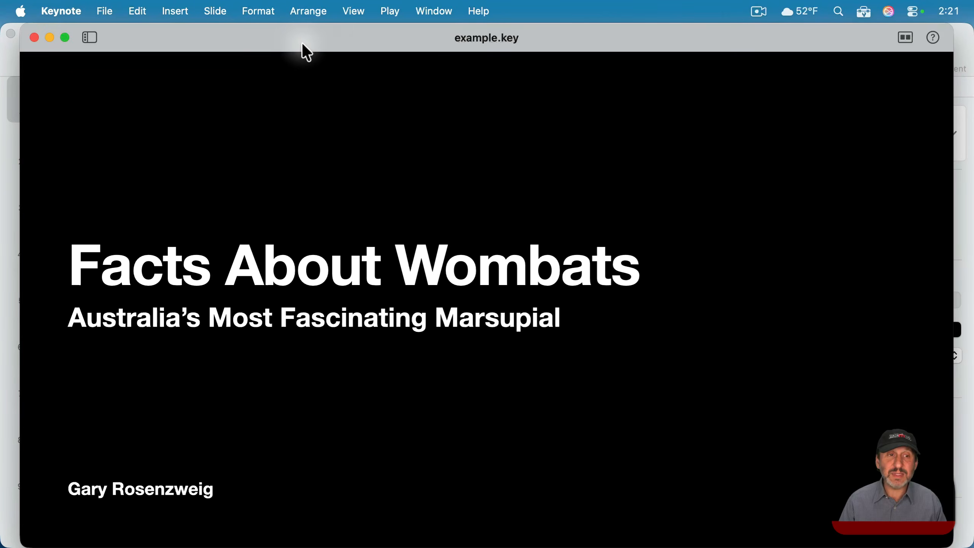
pyautogui.moveTo(306, 52); pyautogui.dragTo(330, 82)
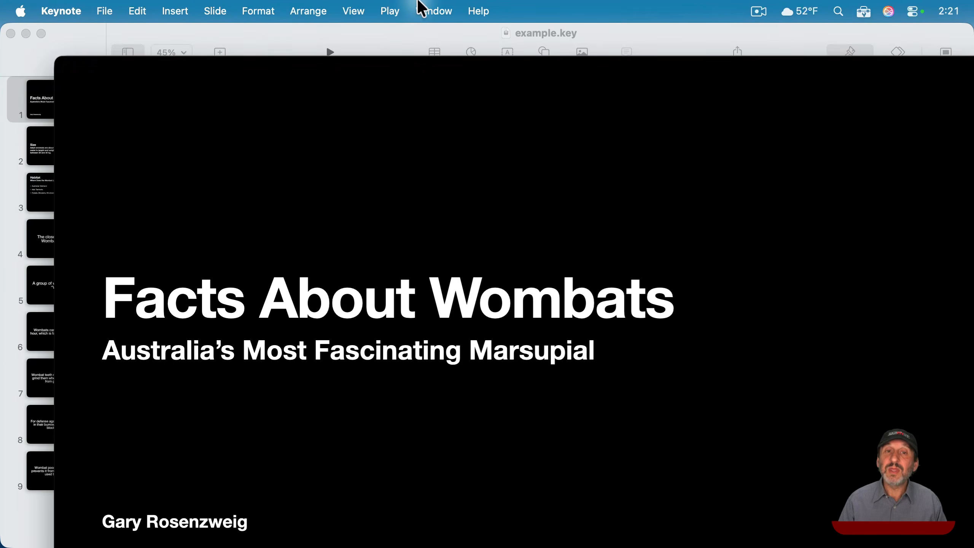
pyautogui.click(422, 7)
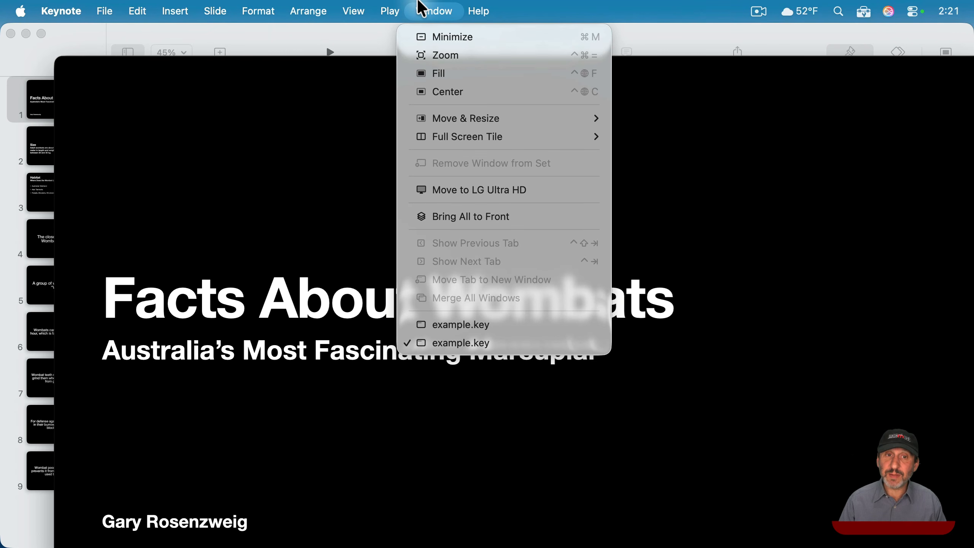
pyautogui.moveTo(387, 10)
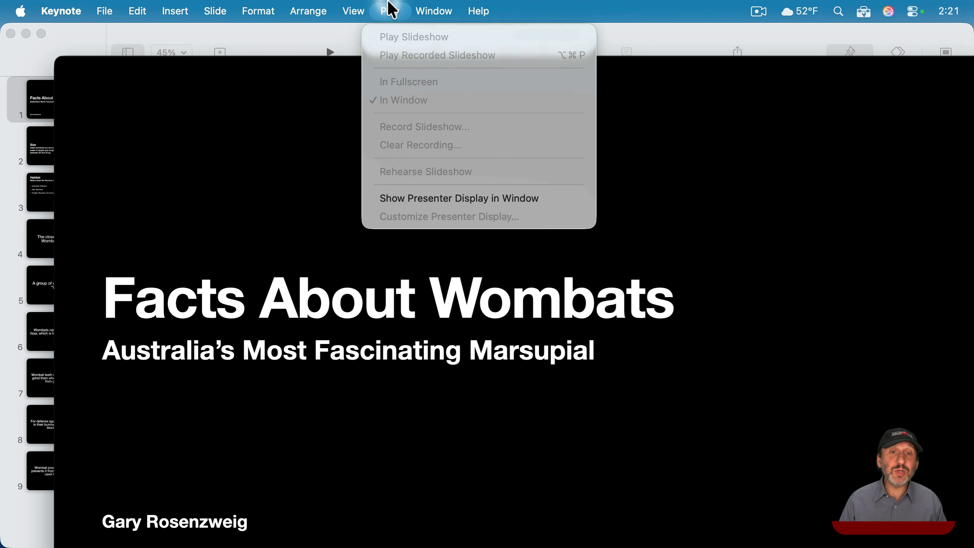
pyautogui.click(429, 198)
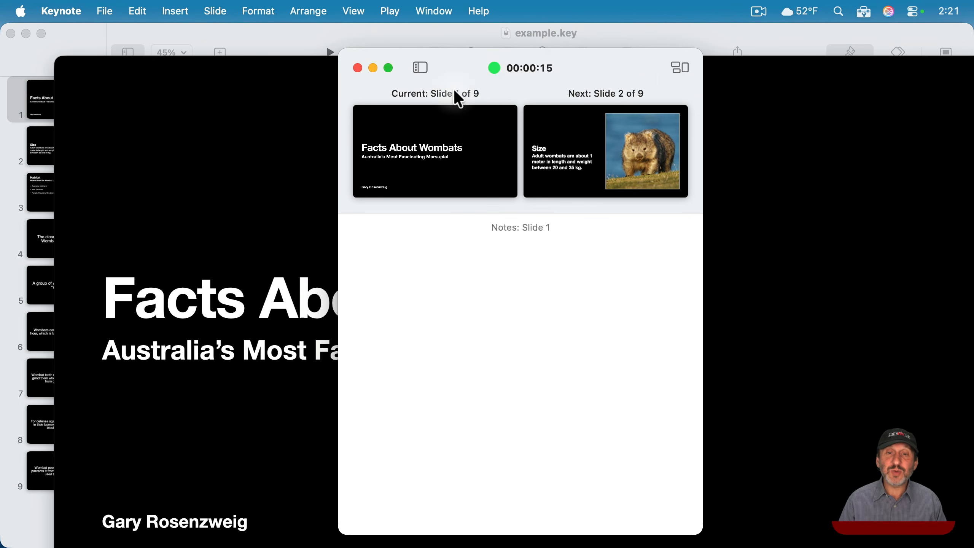
# - Arrange the presenter display and slideshow windows so both are partly visible, with the presenter display in front
pyautogui.moveTo(591, 55); pyautogui.dragTo(298, 48)
pyautogui.moveTo(497, 61); pyautogui.dragTo(678, 77)
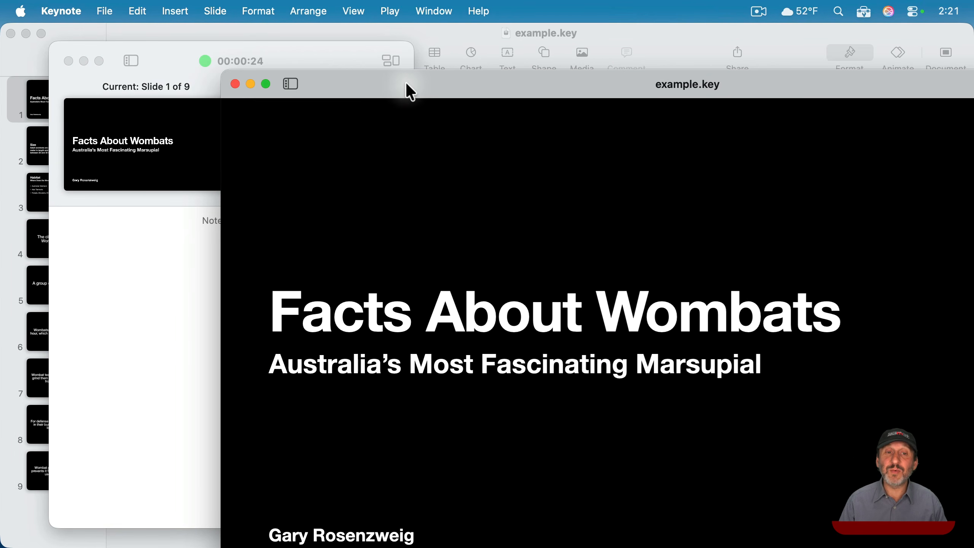
pyautogui.moveTo(405, 84); pyautogui.dragTo(373, 92)
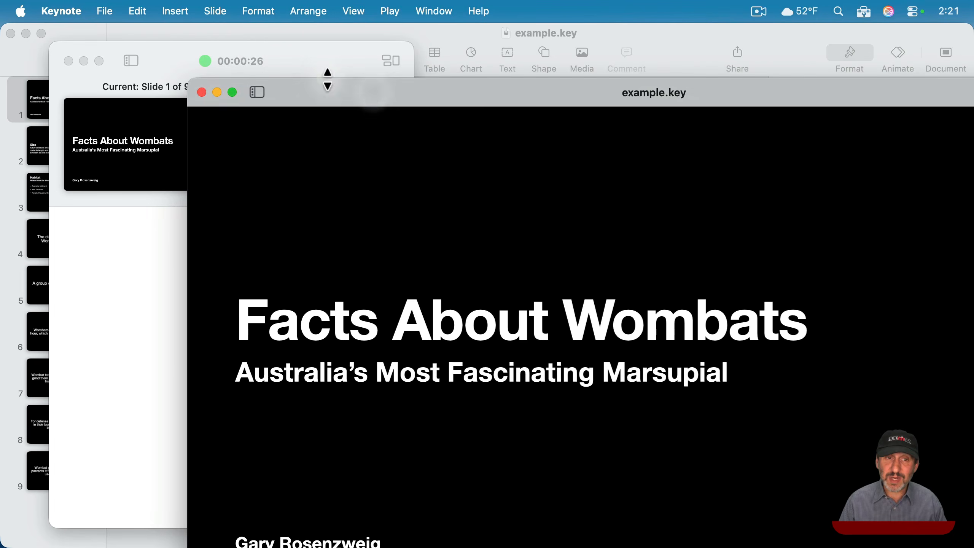
pyautogui.click(320, 55)
pyautogui.moveTo(304, 54); pyautogui.dragTo(285, 51)
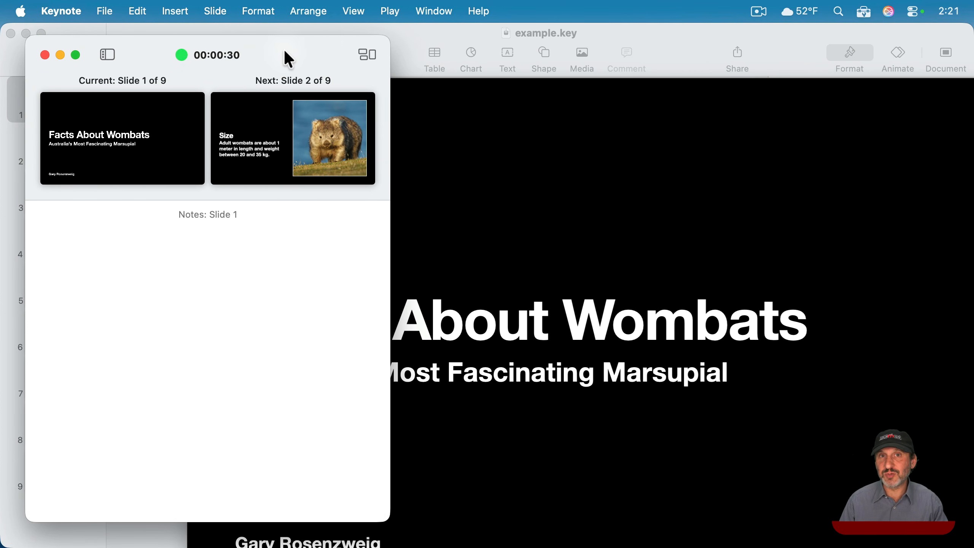
pyautogui.click(483, 92)
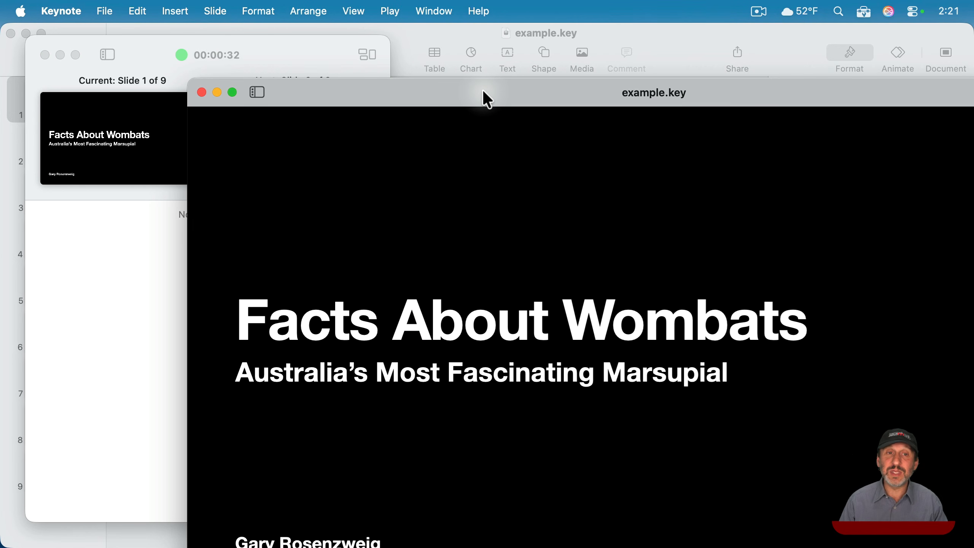
pyautogui.click(305, 54)
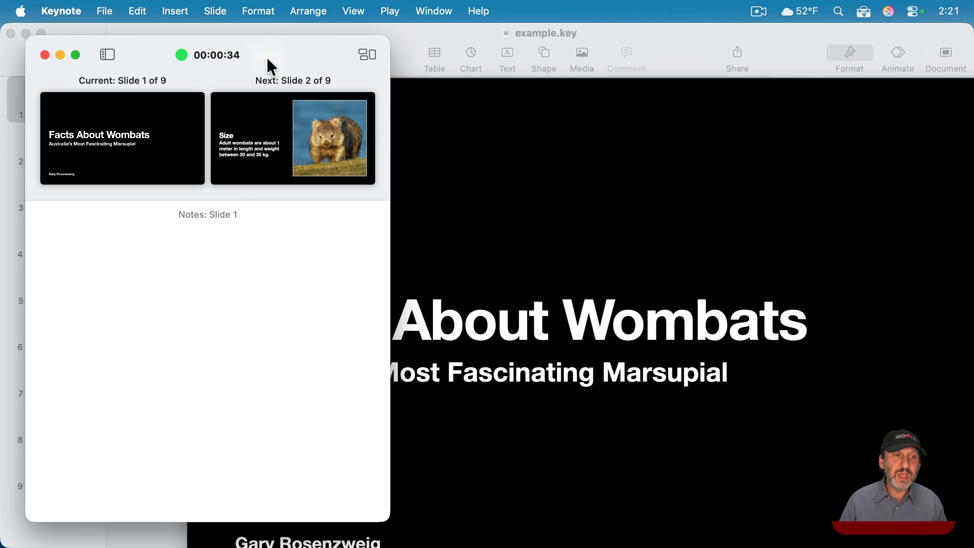
# - Show the slide navigator in the presenter display and use it to jump directly between slides, including slides 6 and 7
pyautogui.click(107, 57)
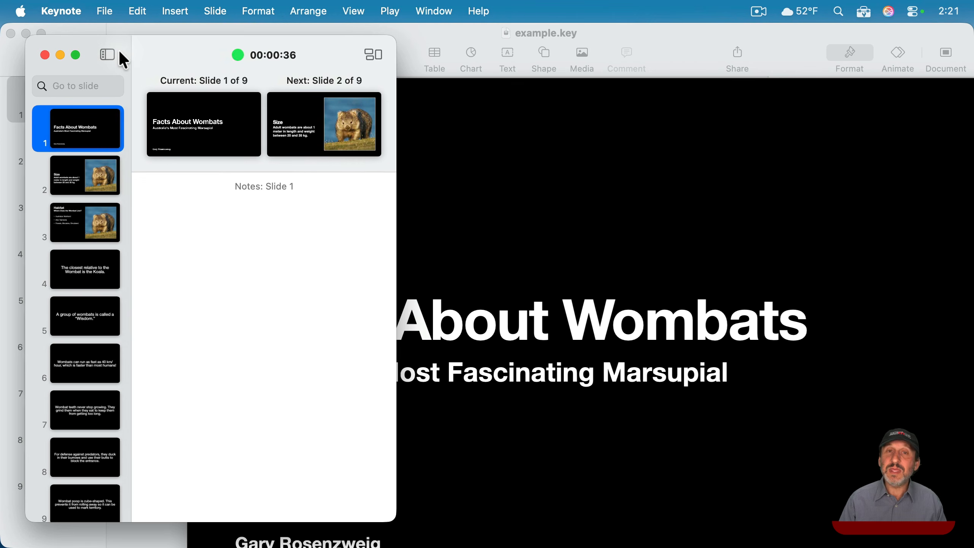
pyautogui.scroll(-1, 84, 317)
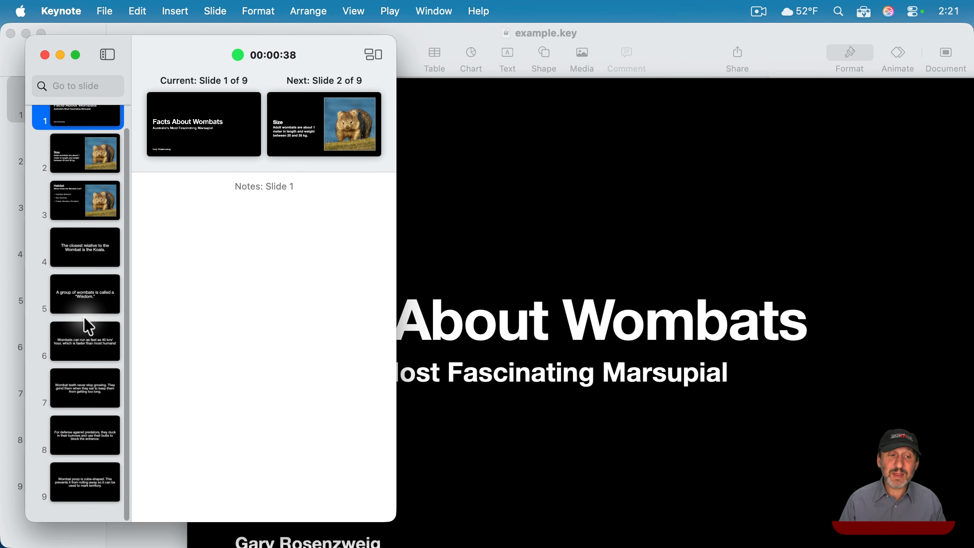
pyautogui.click(77, 301)
pyautogui.click(81, 353)
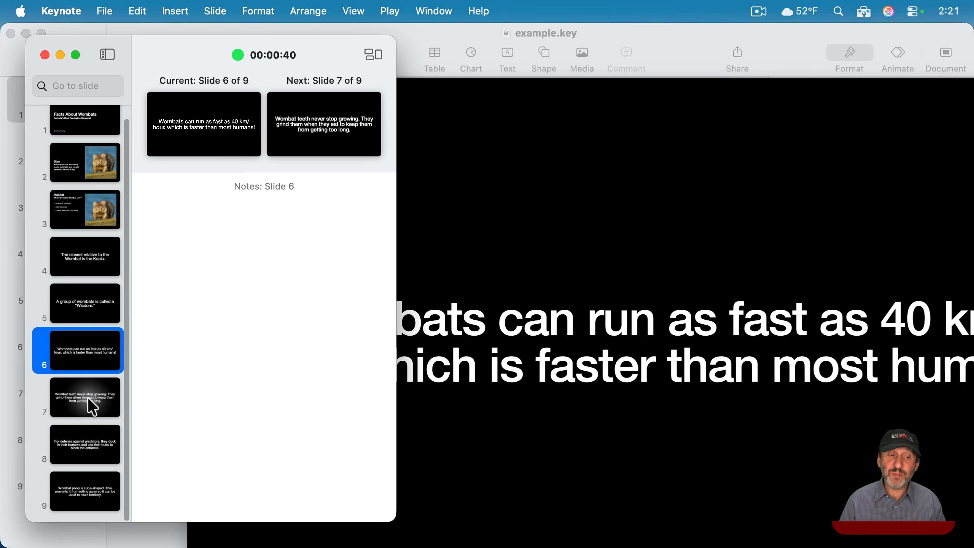
pyautogui.click(87, 398)
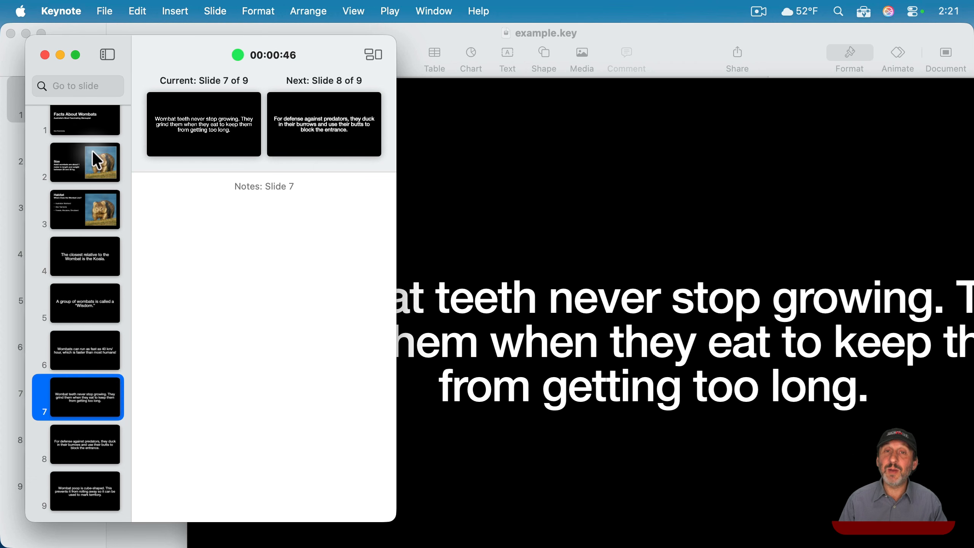
pyautogui.click(85, 268)
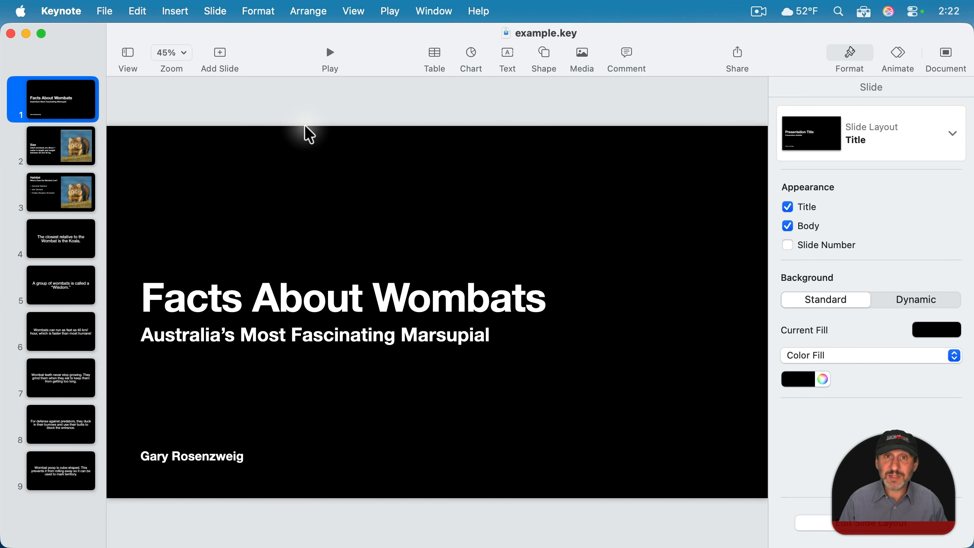
# - Add a slide with the Blank layout and move it to the start of the presentation
pyautogui.click(221, 52)
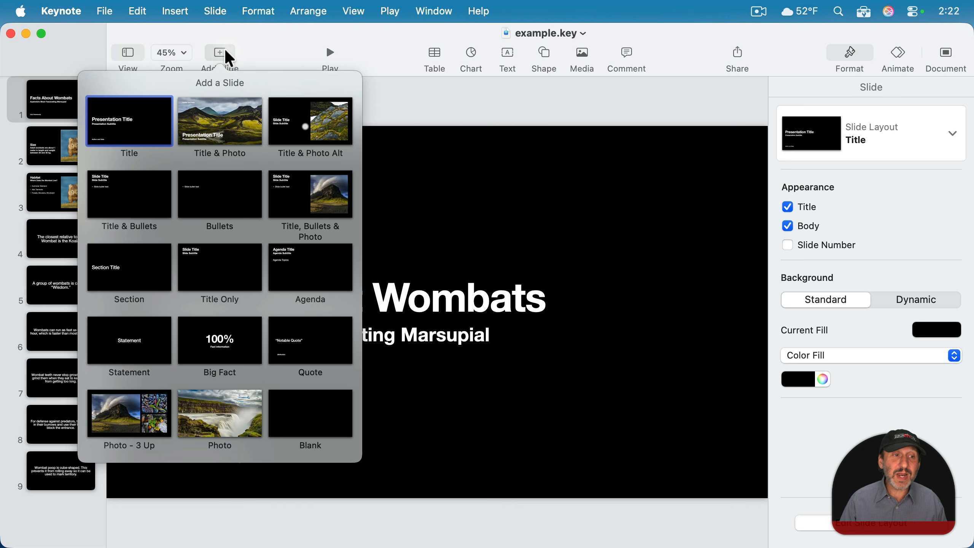
pyautogui.click(313, 397)
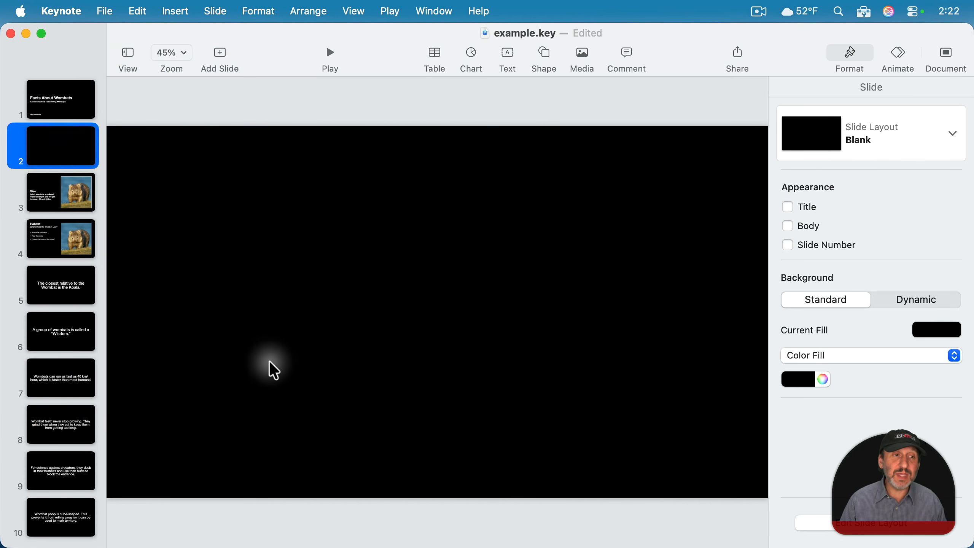
pyautogui.moveTo(67, 148); pyautogui.dragTo(52, 94)
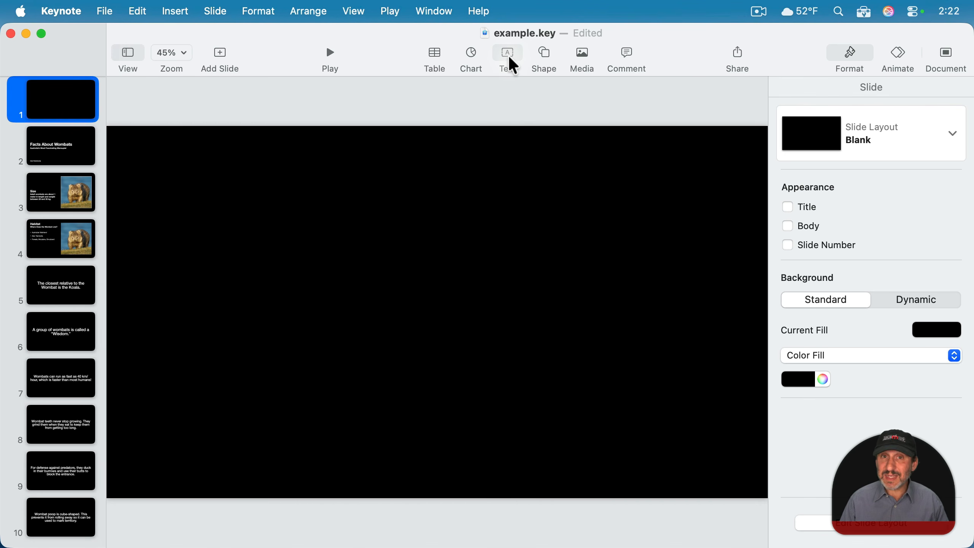
# - Insert a rounded rectangle on the blank slide and shape it into a wide, thin button in the slide's upper part
pyautogui.click(543, 55)
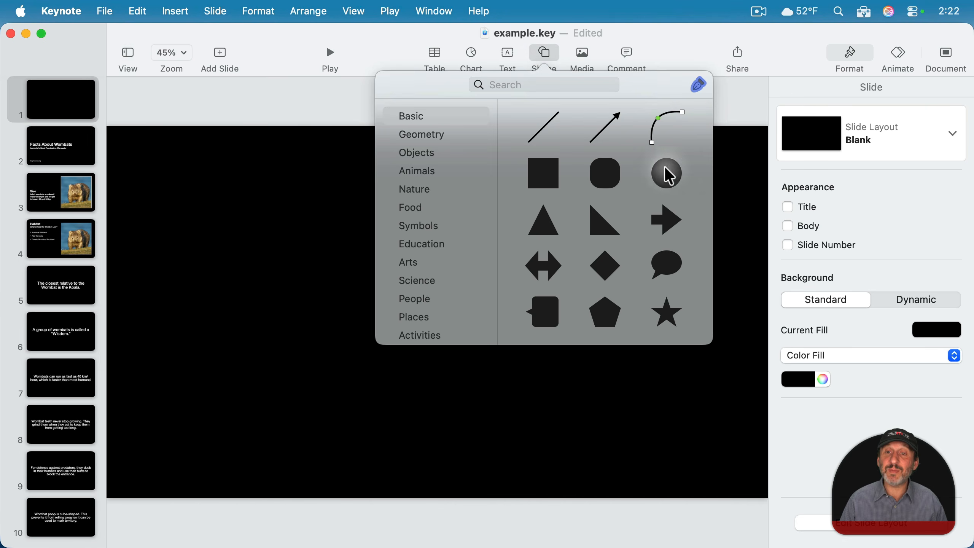
pyautogui.click(604, 173)
pyautogui.moveTo(452, 308); pyautogui.dragTo(484, 223)
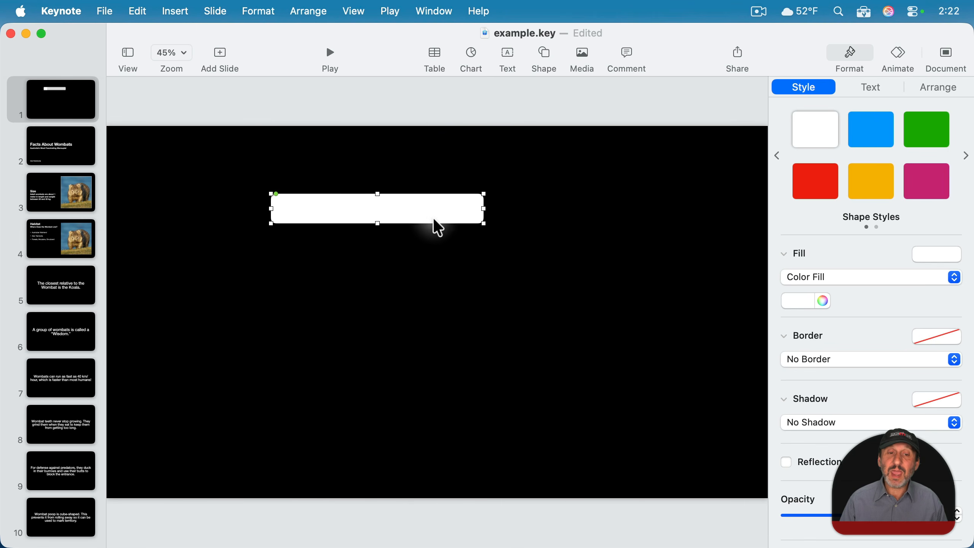
# - Add a slide link to the rounded rectangle that goes to slide 4
pyautogui.click(247, 11)
pyautogui.moveTo(411, 287)
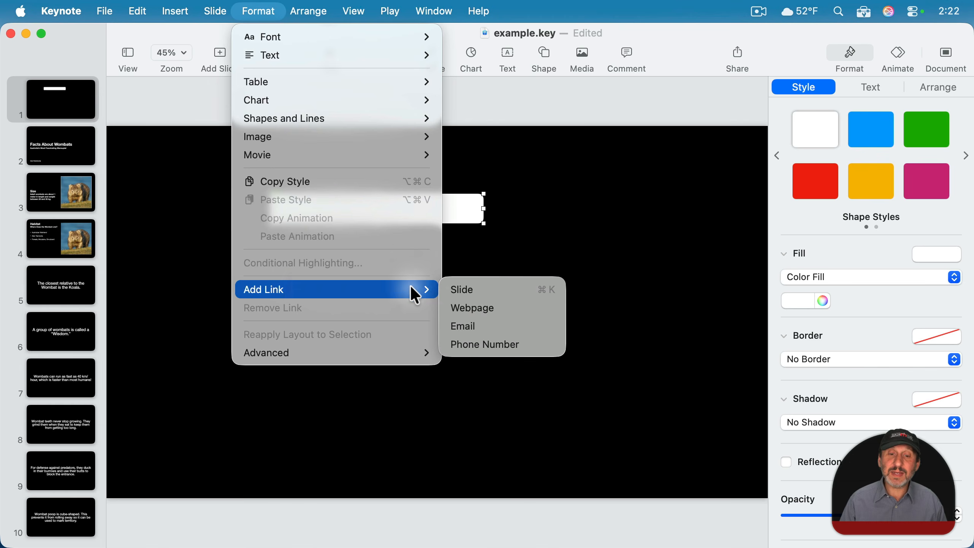
pyautogui.click(485, 293)
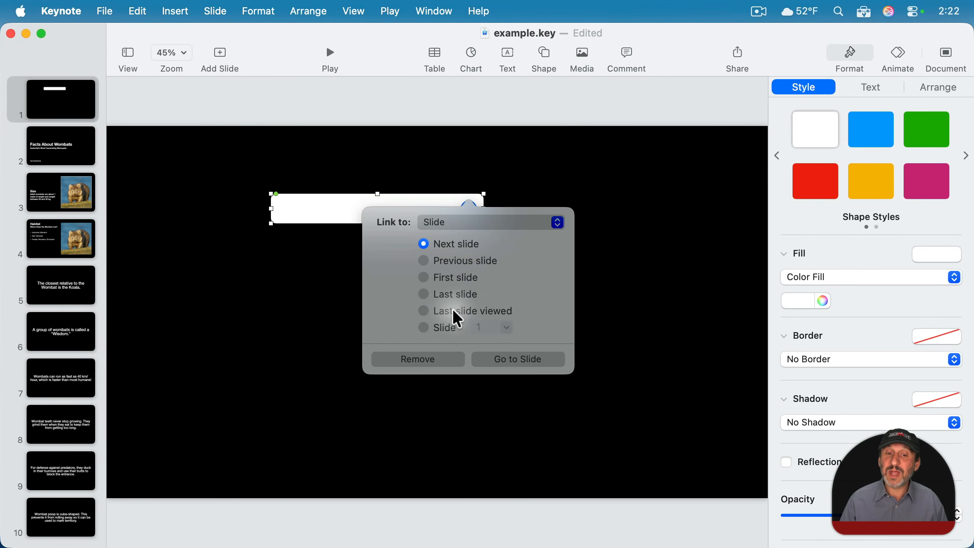
pyautogui.click(424, 327)
pyautogui.click(507, 327)
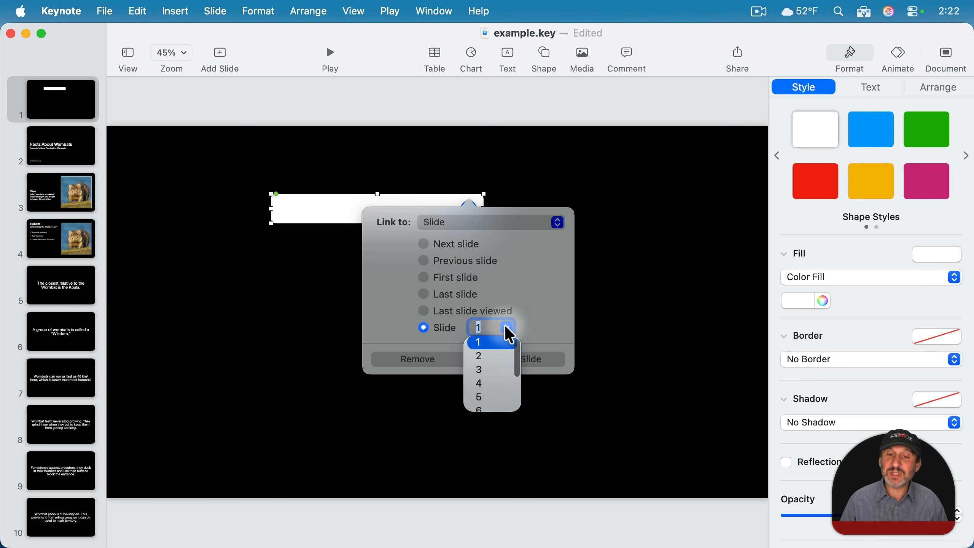
pyautogui.click(485, 384)
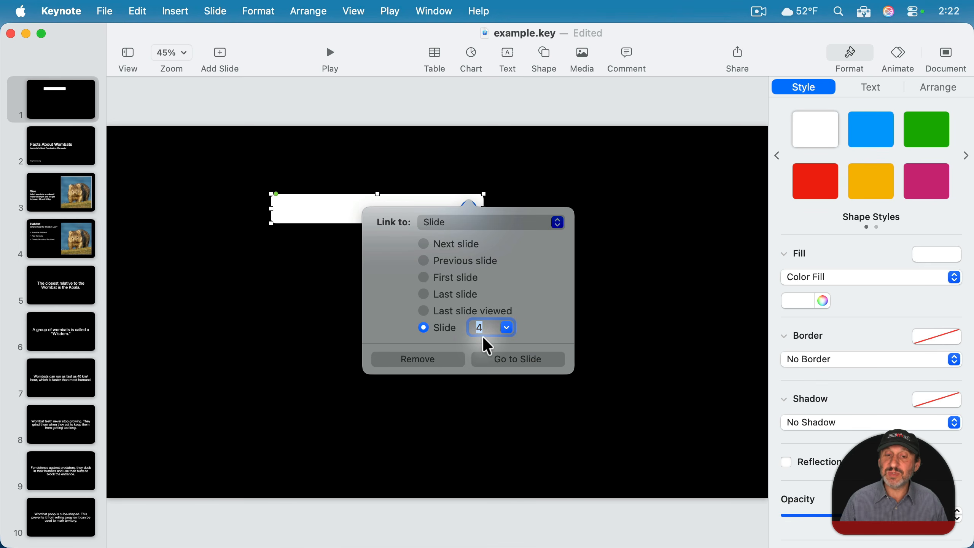
pyautogui.click(606, 320)
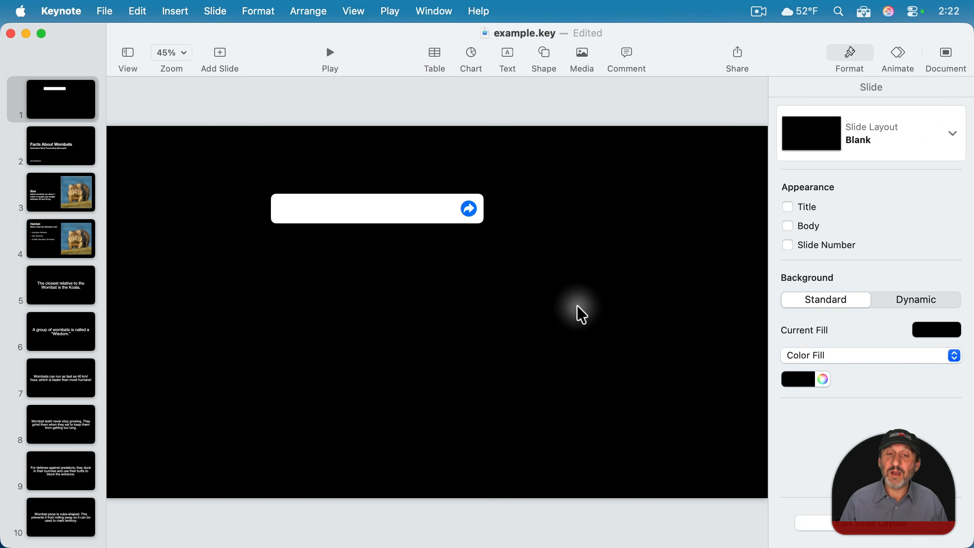
# - Label the rounded rectangle with the text "Something"
pyautogui.doubleClick(305, 211)
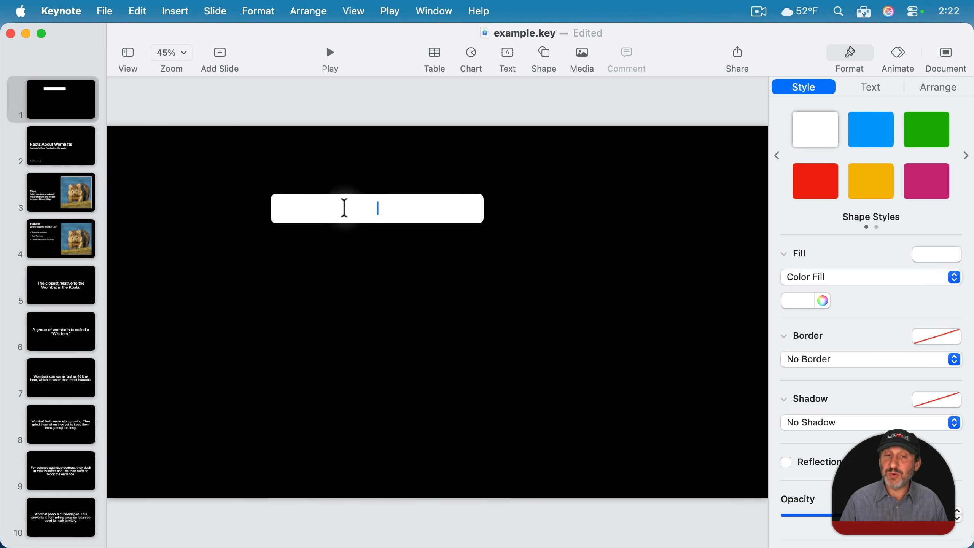
pyautogui.write('Something')
pyautogui.click(486, 215)
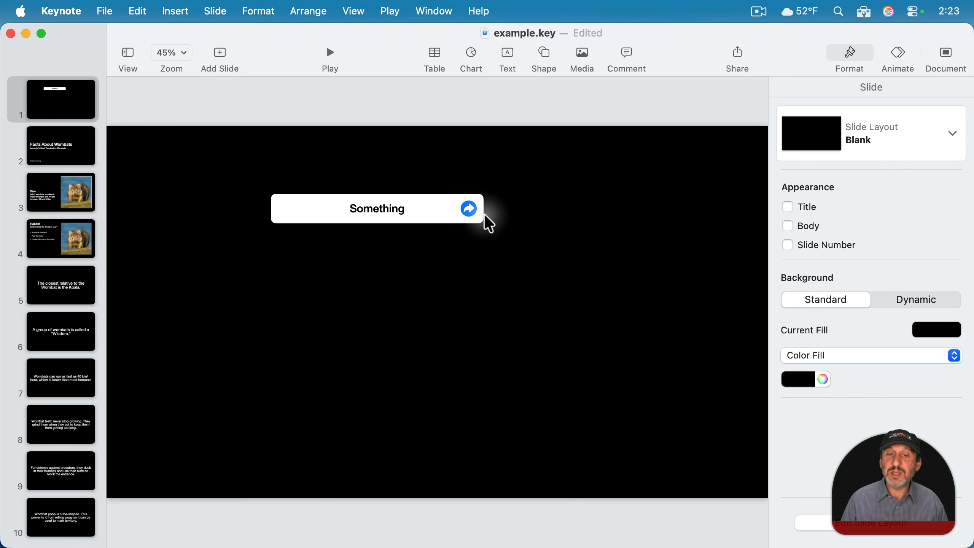
# - Follow the link on the "Something" button to check its destination slide
pyautogui.click(472, 214)
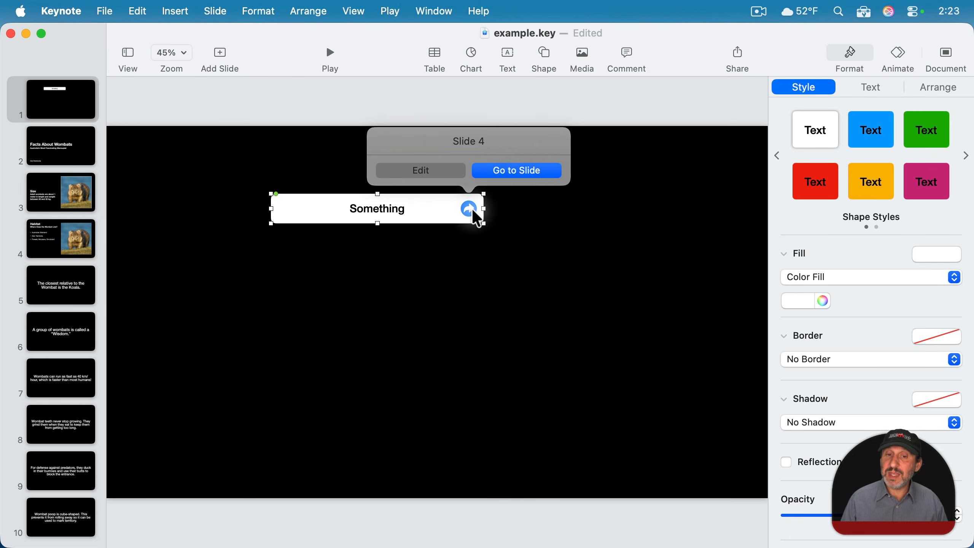
pyautogui.click(525, 165)
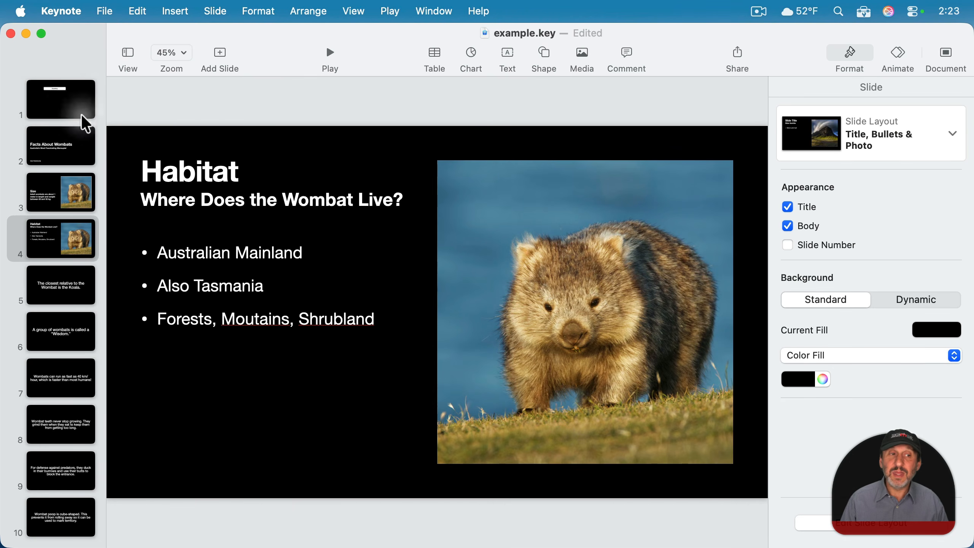
# - Return to the first slide with the "Something" button and play the slideshow from there
pyautogui.click(55, 110)
pyautogui.click(332, 53)
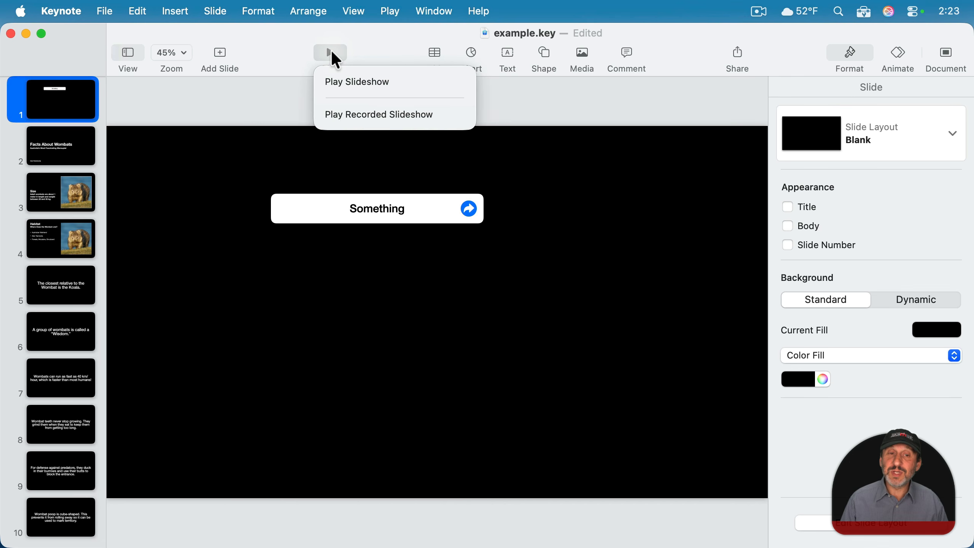
pyautogui.click(354, 86)
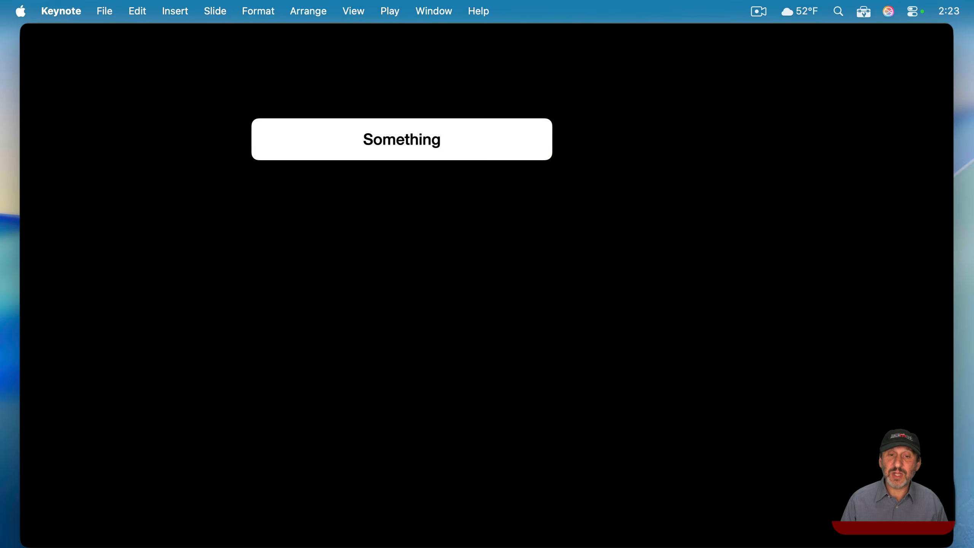
# - Test the "Something" button in the running slideshow to reach the Habitat slide, and end the slideshow
pyautogui.click(401, 145)
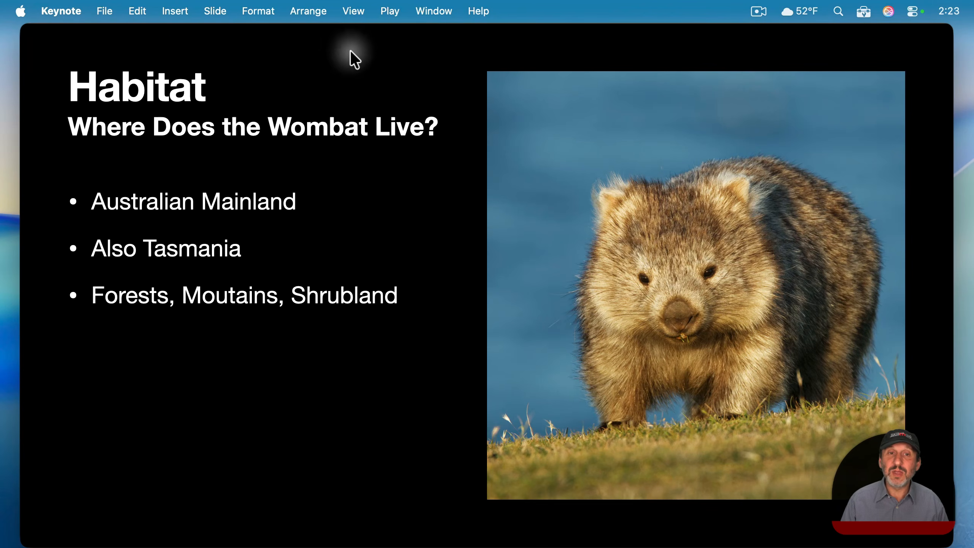
pyautogui.click(389, 12)
pyautogui.click(445, 223)
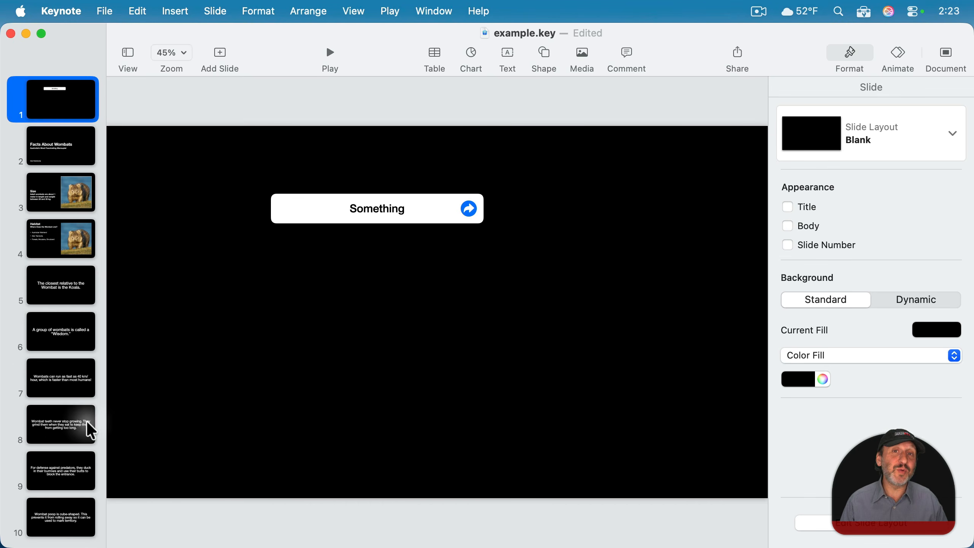
# - Add a small circle to the lower-left corner of slide 6, the one about a group of wombats
pyautogui.click(68, 332)
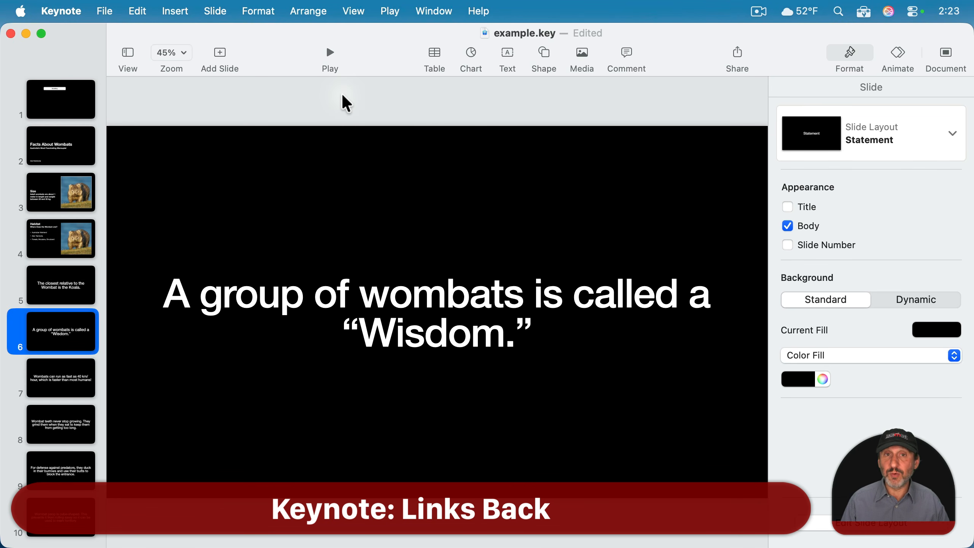
pyautogui.click(542, 55)
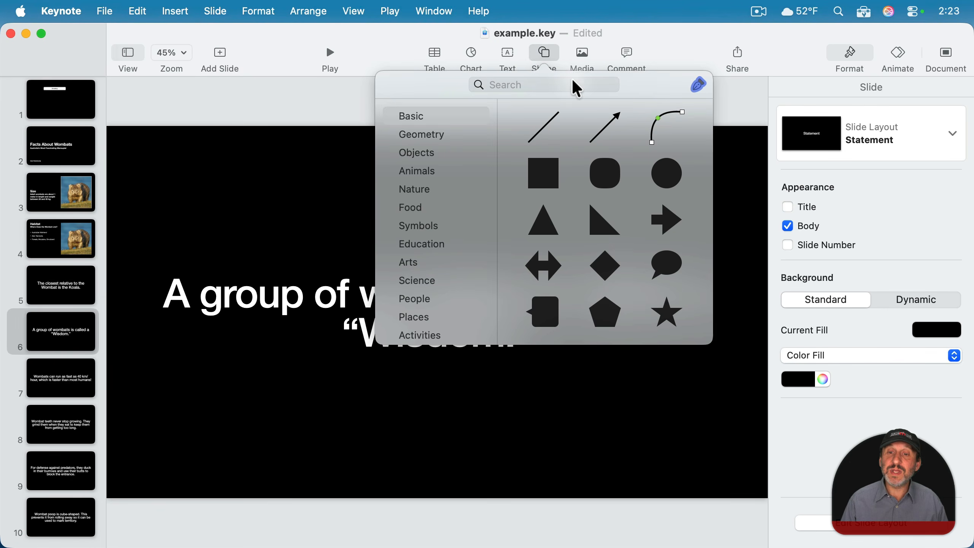
pyautogui.click(667, 175)
pyautogui.moveTo(442, 312); pyautogui.dragTo(144, 459)
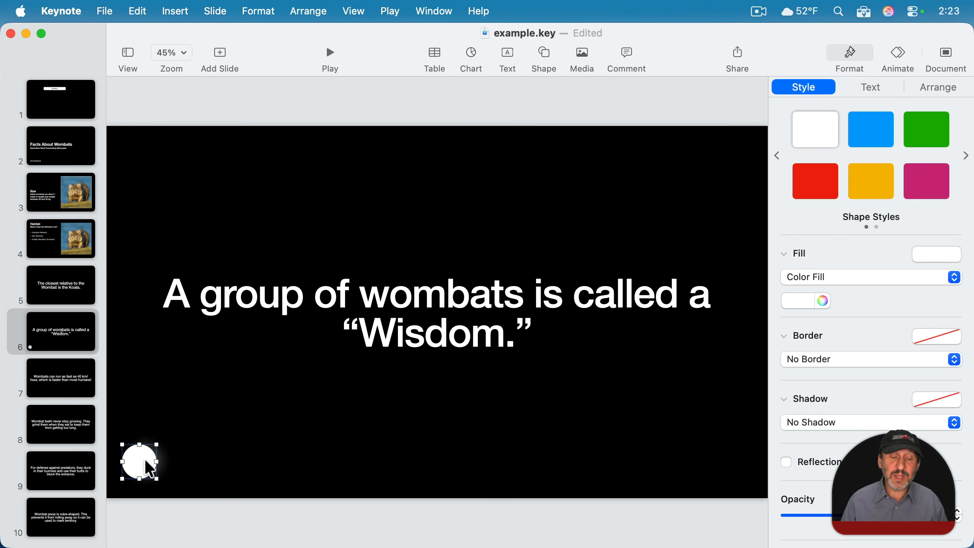
# - Link the circle to the first slide and follow the link to check its destination
pyautogui.press('super+k')
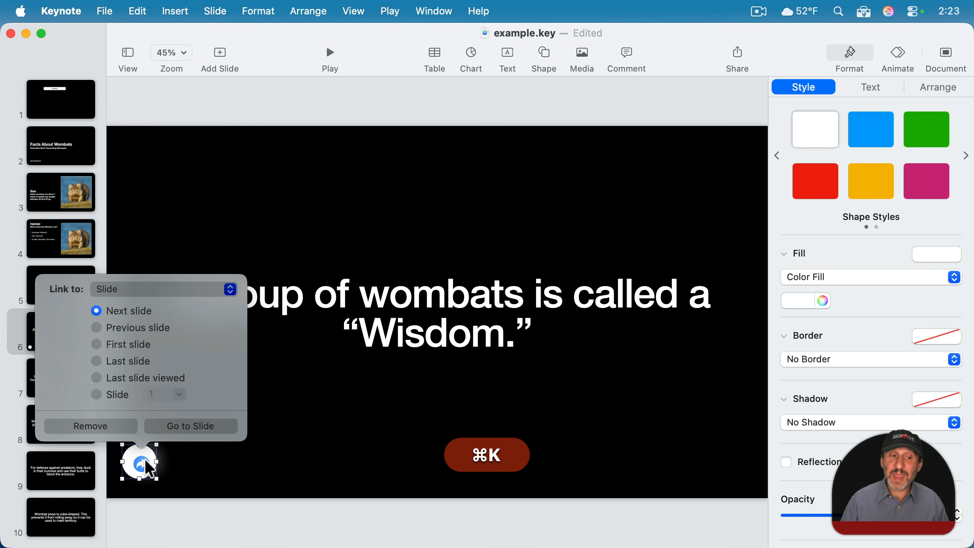
pyautogui.click(123, 345)
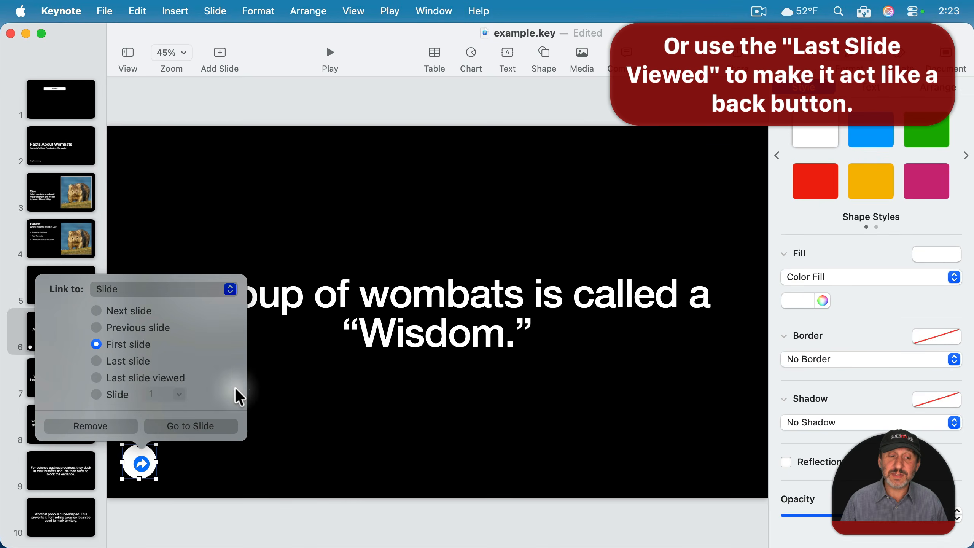
pyautogui.click(287, 396)
pyautogui.click(142, 464)
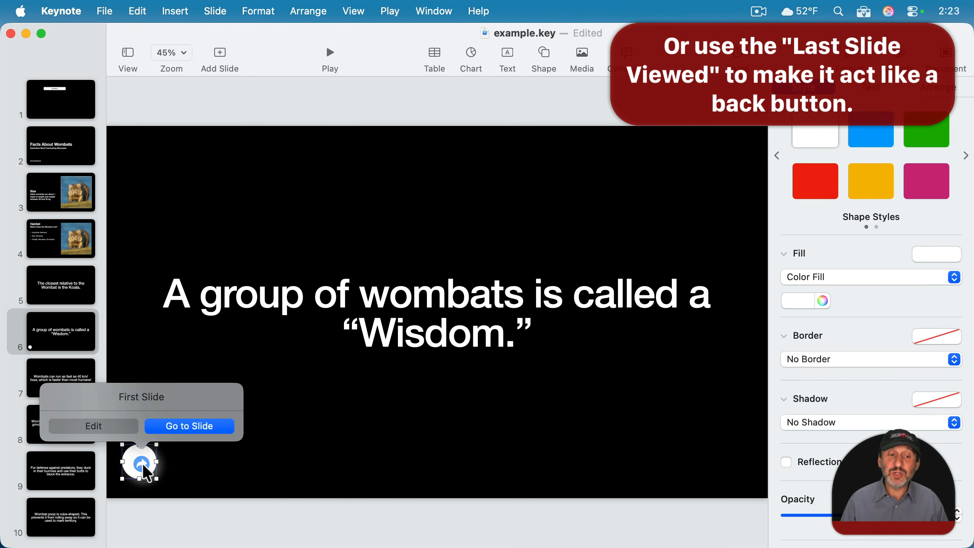
pyautogui.click(197, 425)
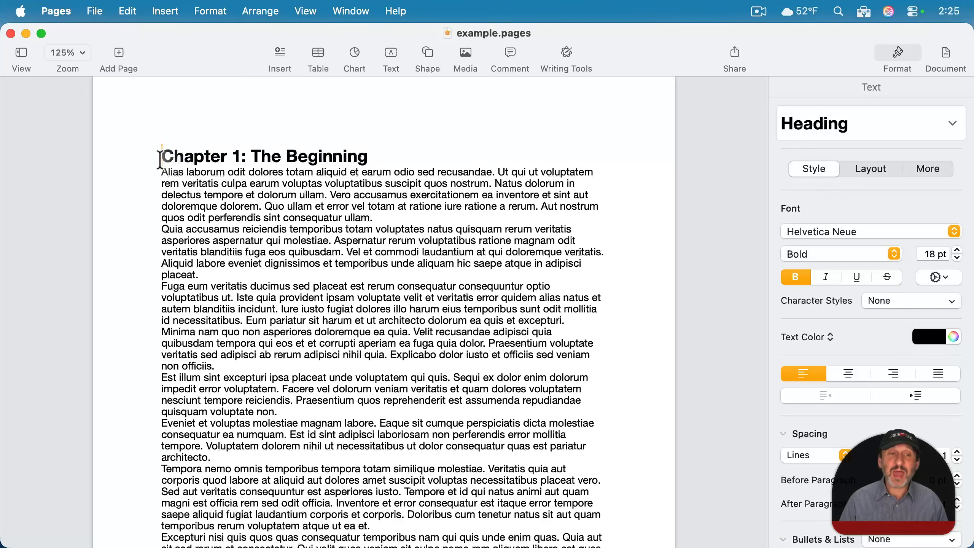
# - In the Pages document example.pages, examine the Chapter 1 heading and the body text beneath it
pyautogui.moveTo(161, 155); pyautogui.dragTo(374, 152)
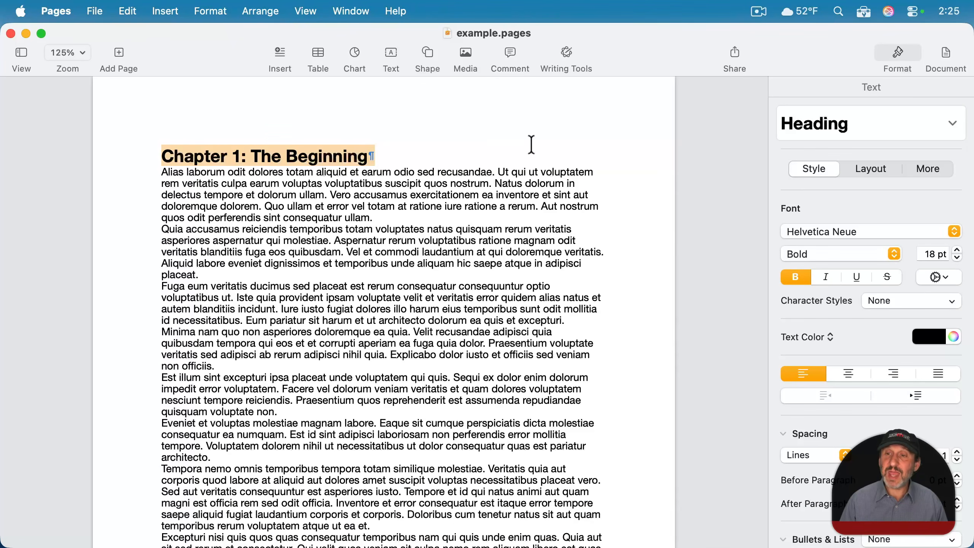
pyautogui.moveTo(250, 207); pyautogui.dragTo(377, 253)
pyautogui.click(307, 240)
# - Insert a table of contents for the entire document on its own page before the Chapter 1 heading
pyautogui.click(160, 156)
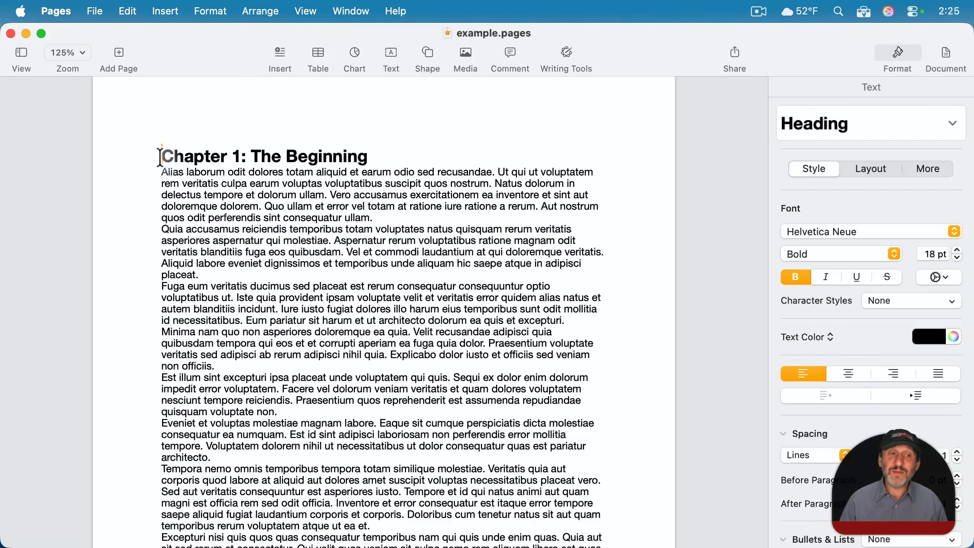
pyautogui.click(167, 11)
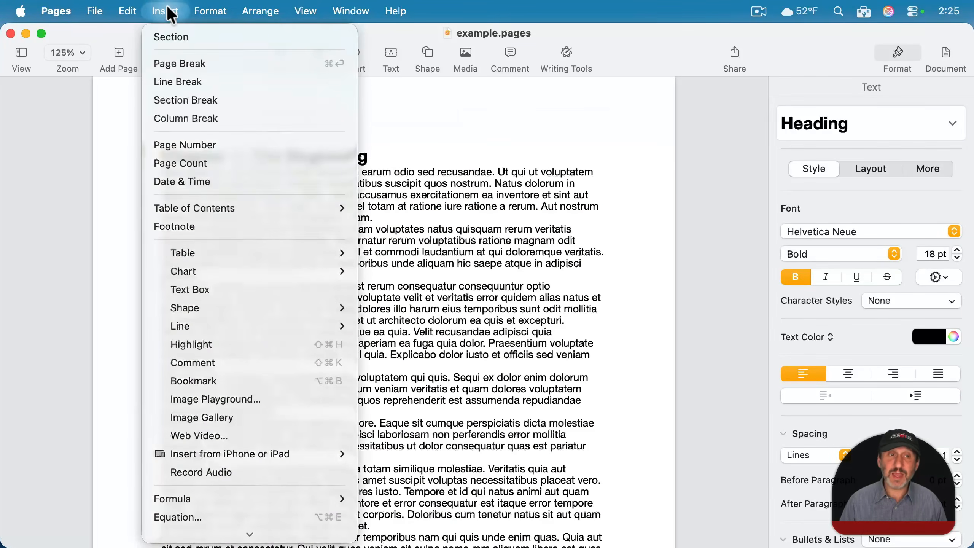
pyautogui.moveTo(207, 207)
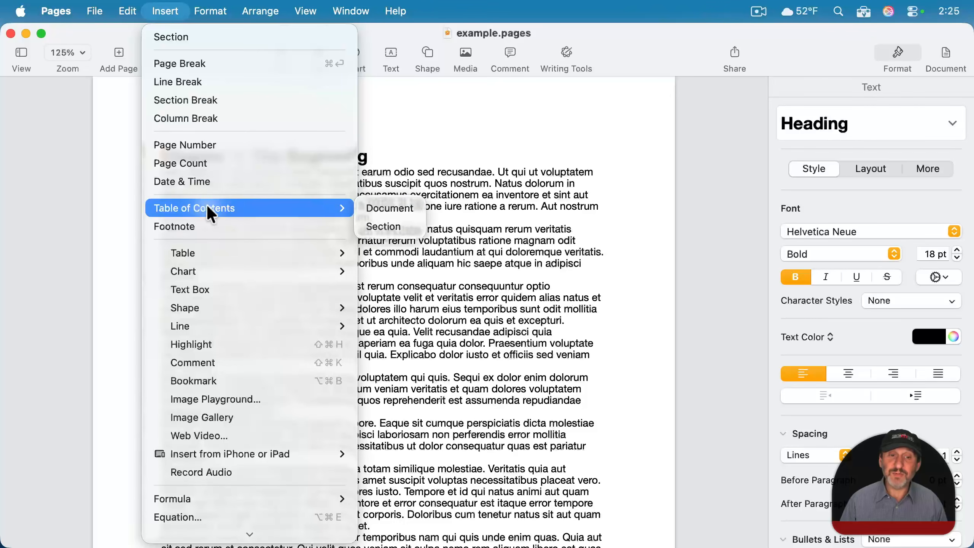
pyautogui.click(391, 209)
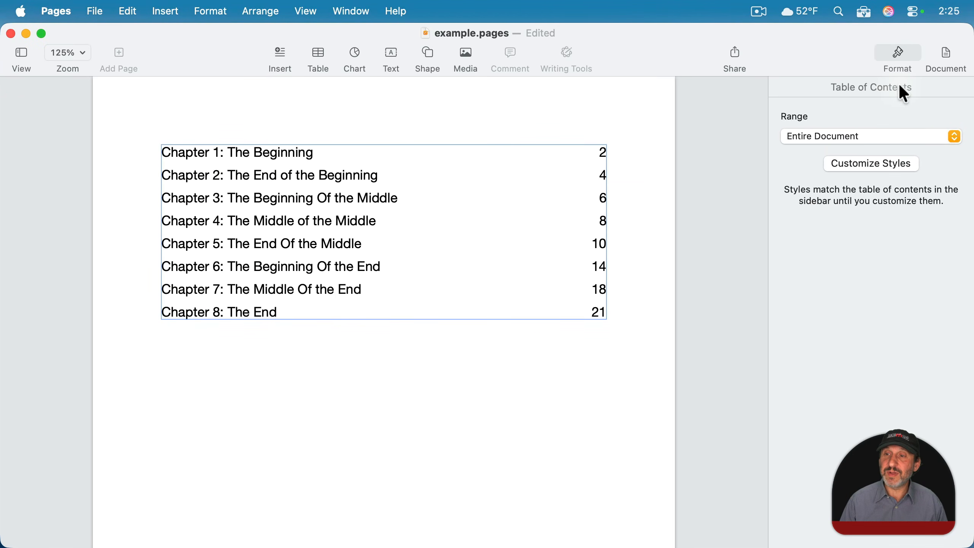
# - Review the paragraph styles included in the table of contents, and follow its Chapter 5 entry before returning to the table
pyautogui.click(853, 166)
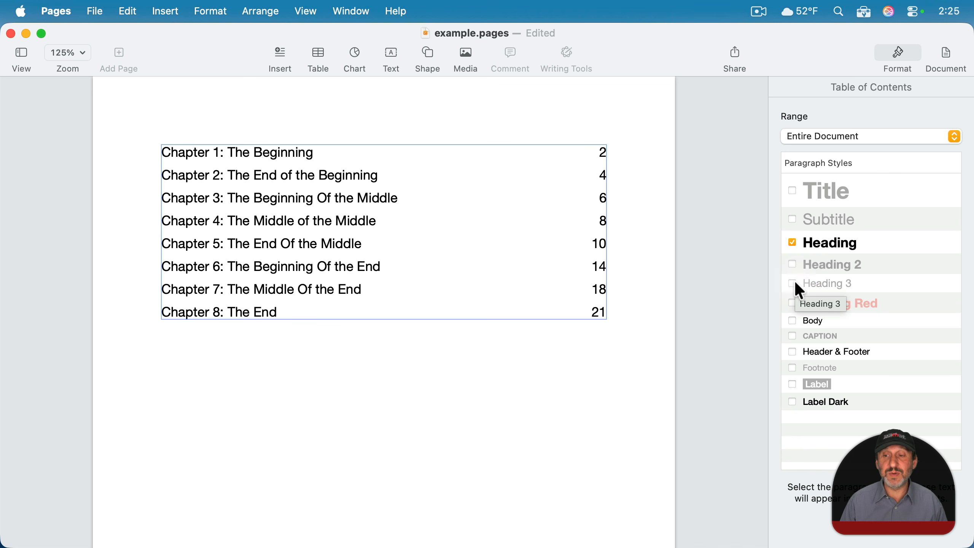
pyautogui.click(654, 184)
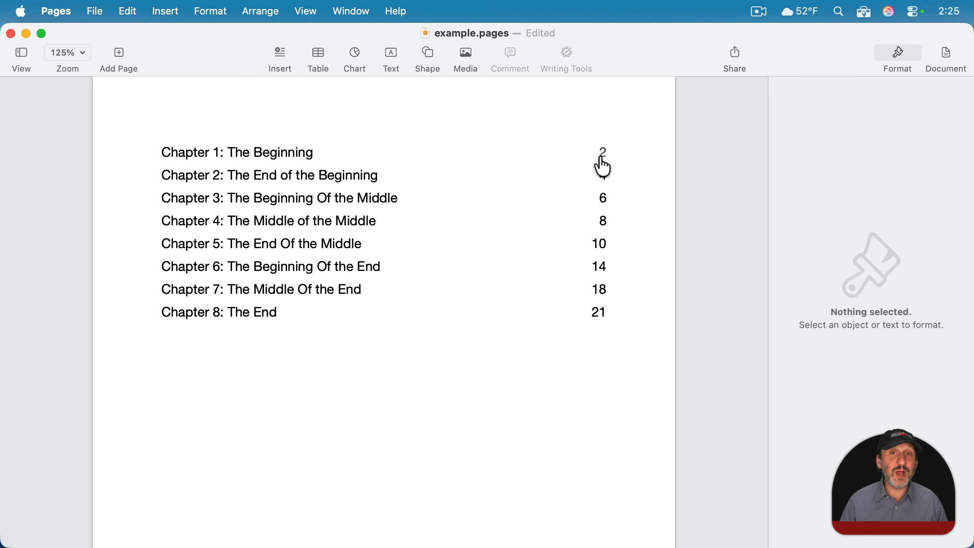
pyautogui.click(601, 248)
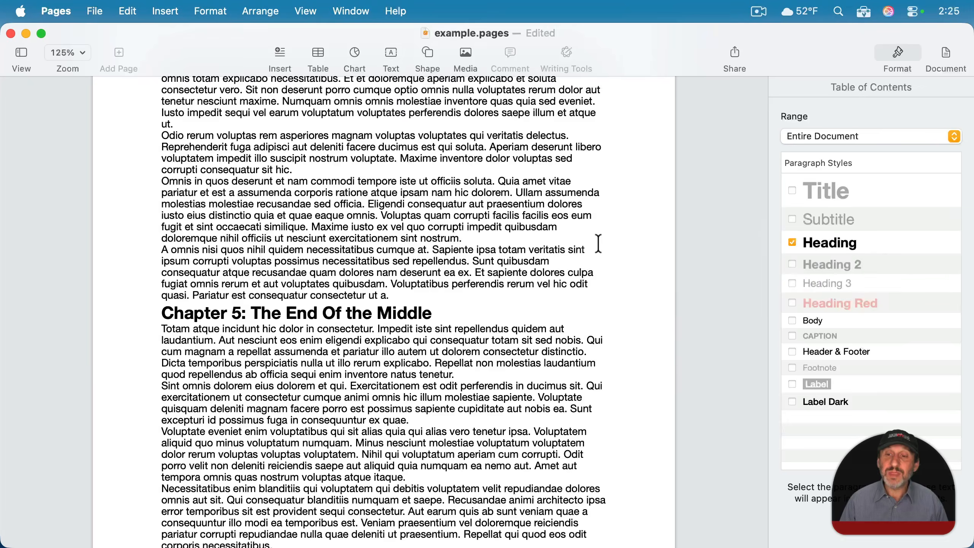
pyautogui.scroll(-5, 598, 243)
pyautogui.scroll(15, 598, 243)
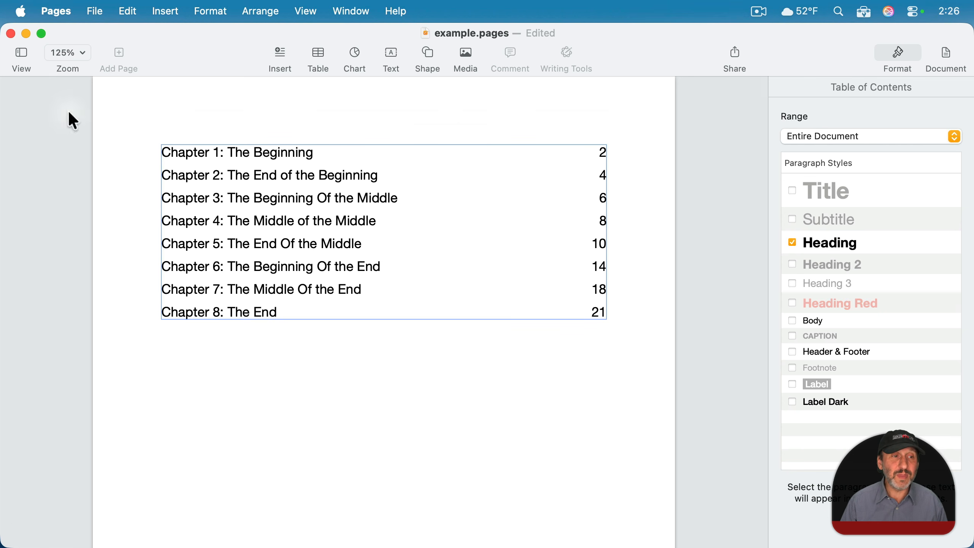
# - Show the document's table of contents as a sidebar
pyautogui.click(21, 54)
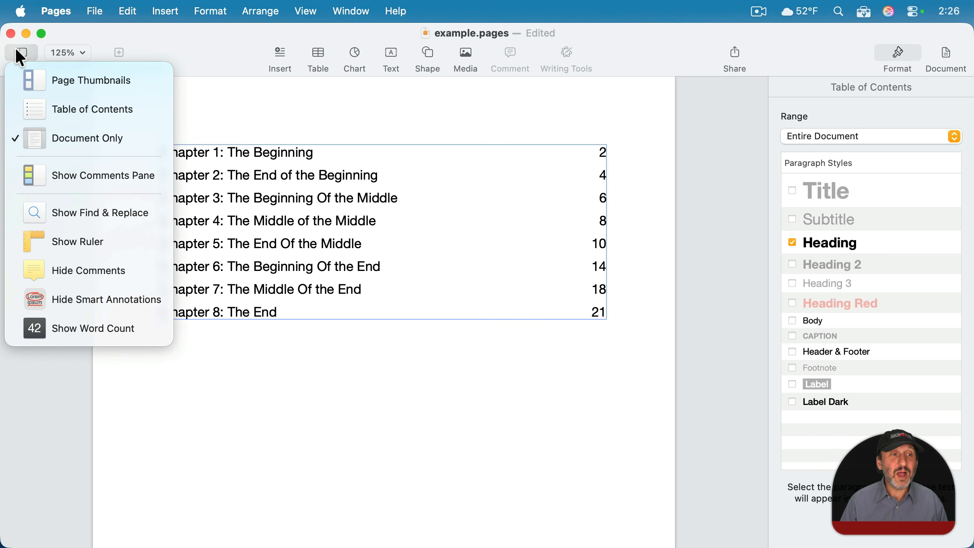
pyautogui.click(80, 108)
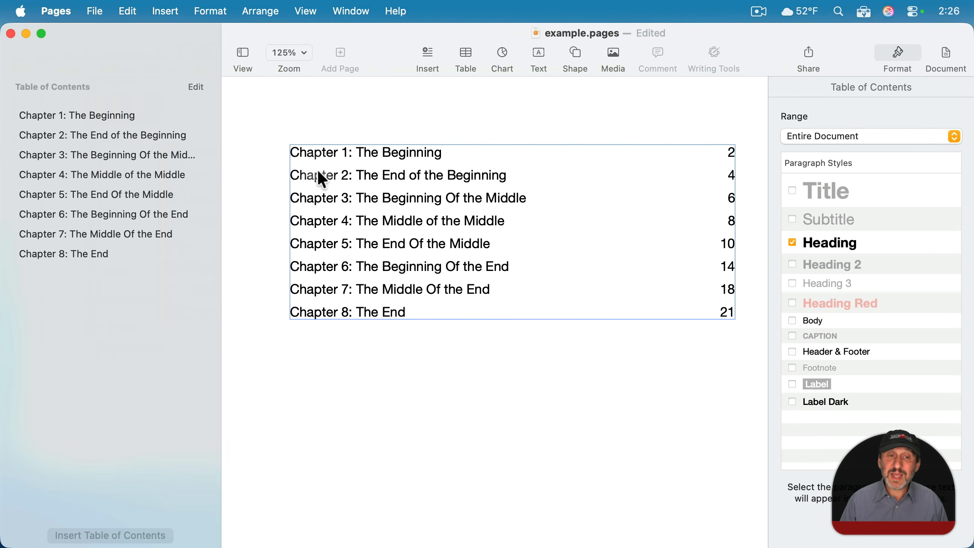
# - Delete the inserted table of contents and the empty page it leaves before Chapter 1
pyautogui.click(295, 158)
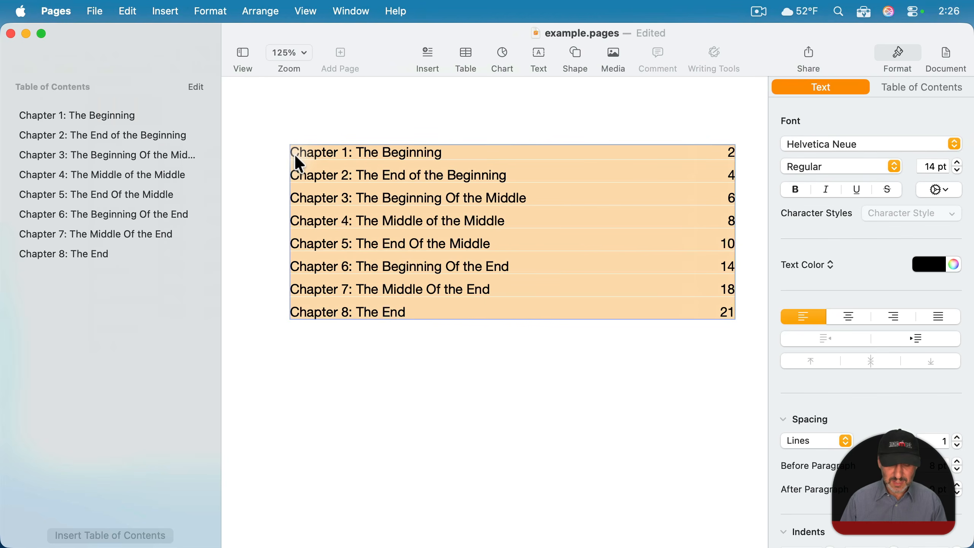
pyautogui.press('BackSpace')
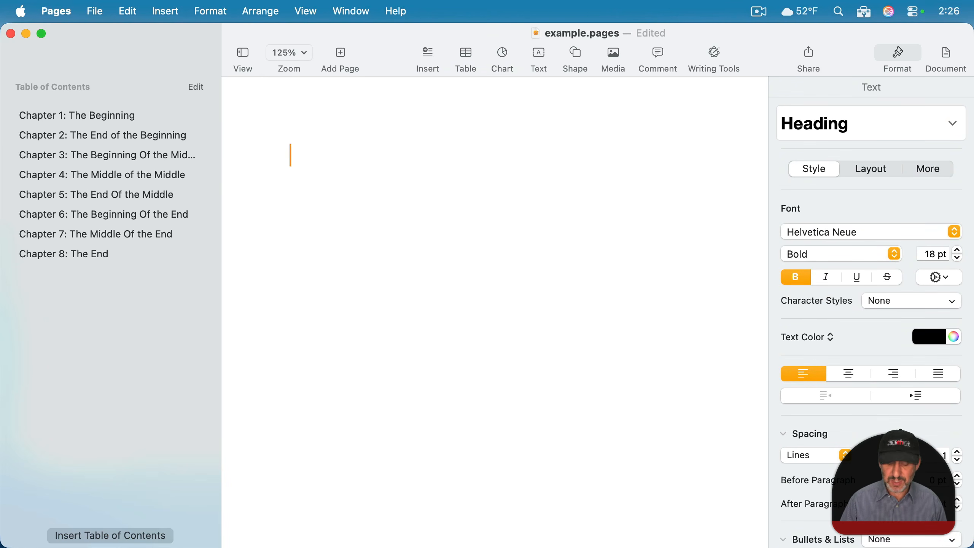
pyautogui.press('Right')
pyautogui.press('BackSpace')
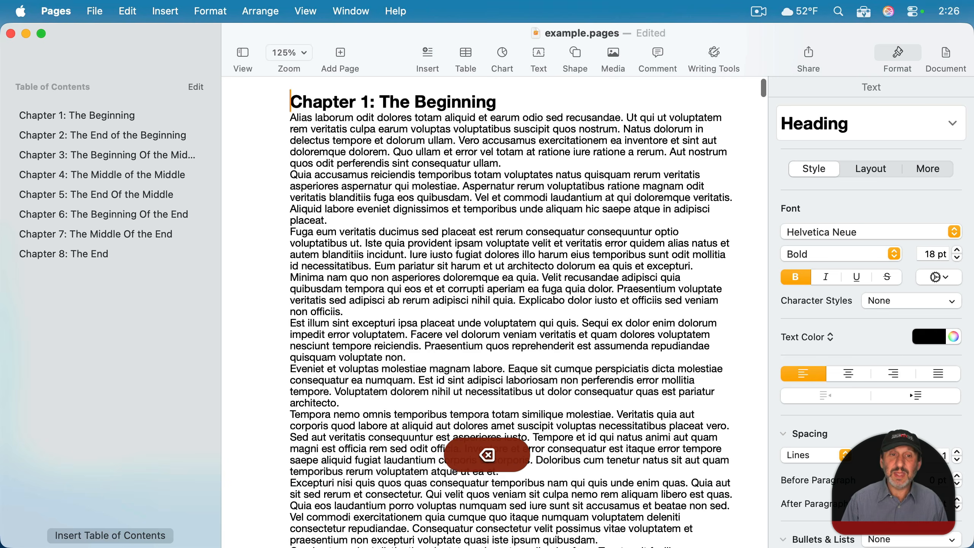
# - Go to Chapter 1 from the sidebar and check which paragraph styles its table of contents includes
pyautogui.click(85, 115)
pyautogui.click(197, 87)
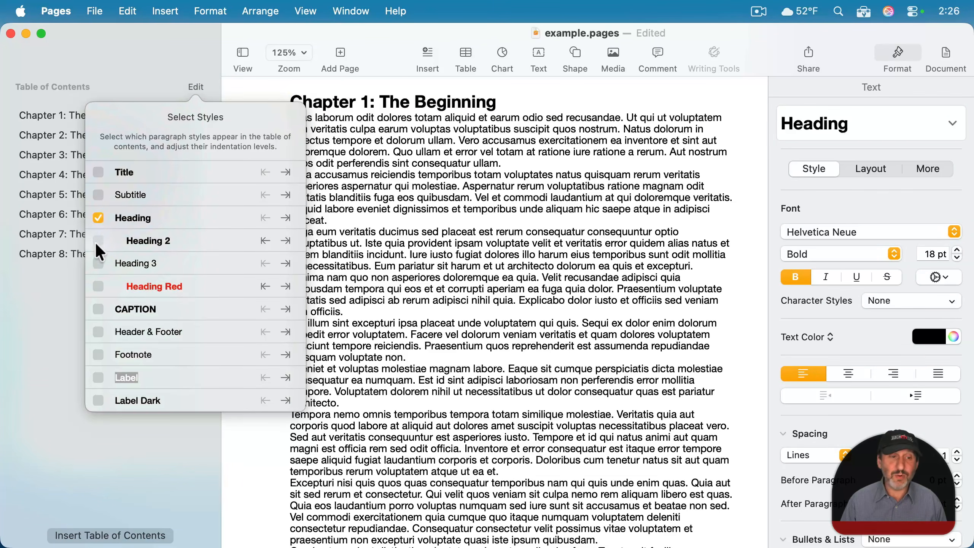
pyautogui.click(77, 155)
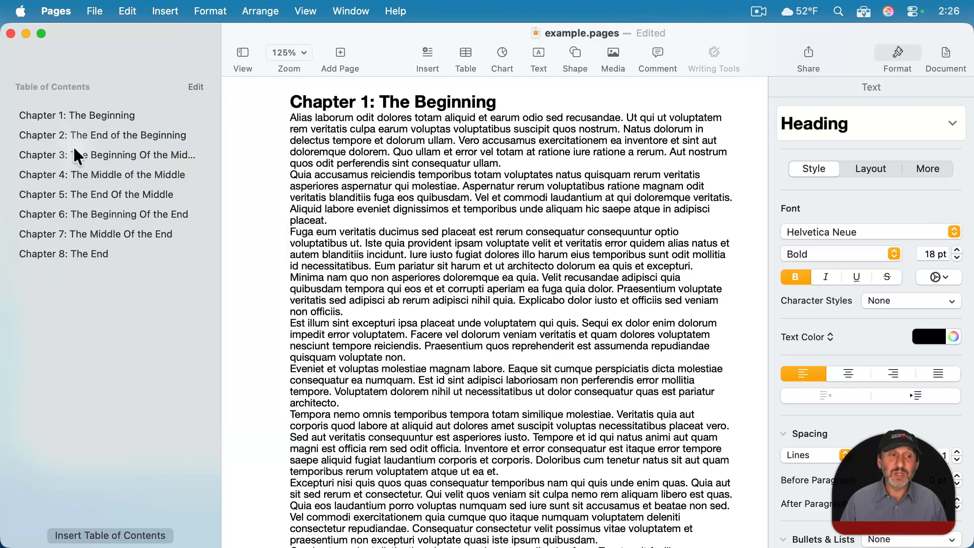
# - Use the sidebar table of contents to jump to Chapters 4, 5, 7, 8 and 2 in turn
pyautogui.click(91, 180)
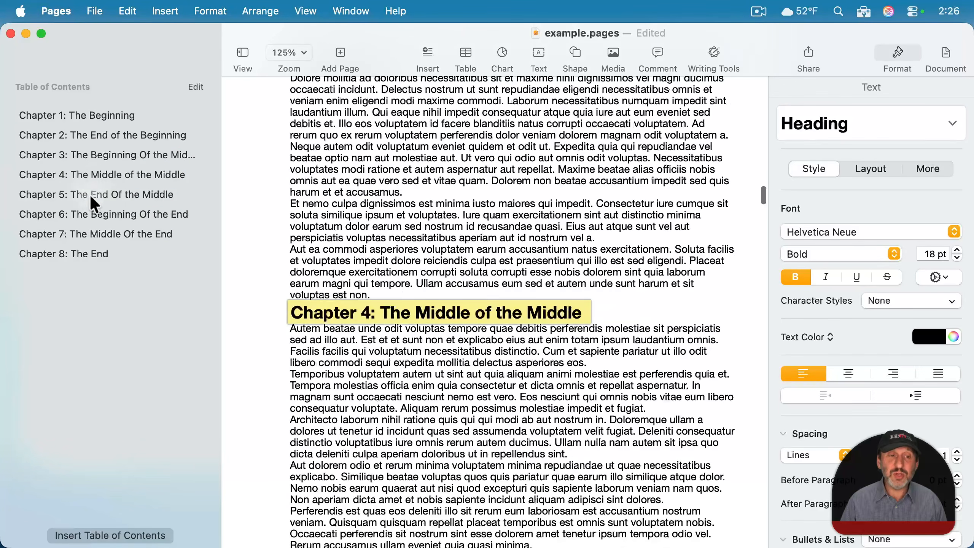
pyautogui.click(89, 195)
pyautogui.click(84, 233)
pyautogui.click(84, 255)
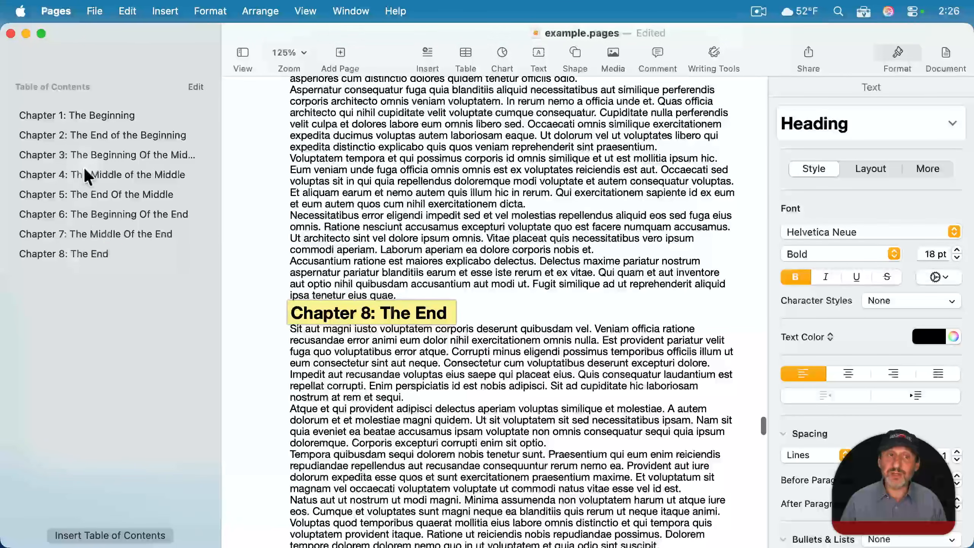
pyautogui.click(86, 133)
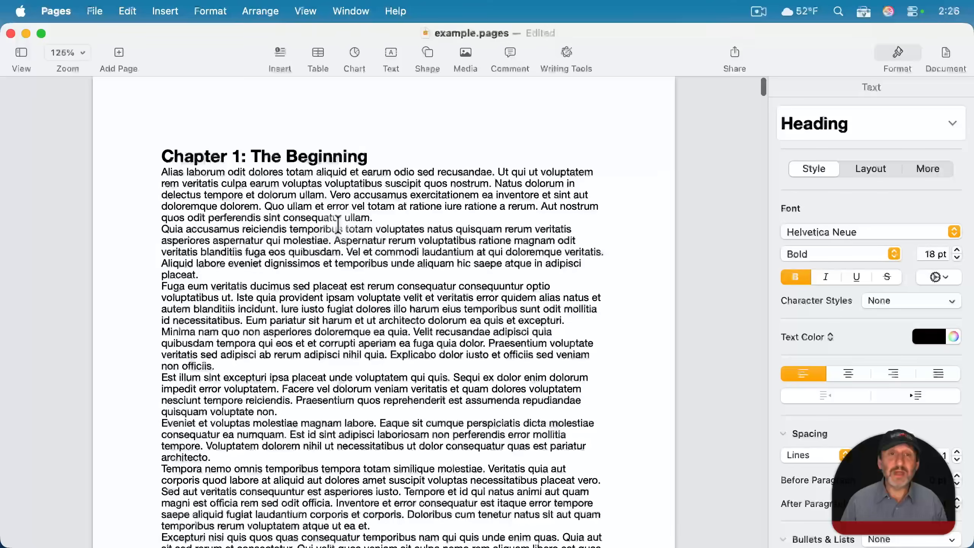
# - Add a bookmark to the full heading "Chapter 2: The End of the Beginning"
pyautogui.scroll(-15, 338, 224)
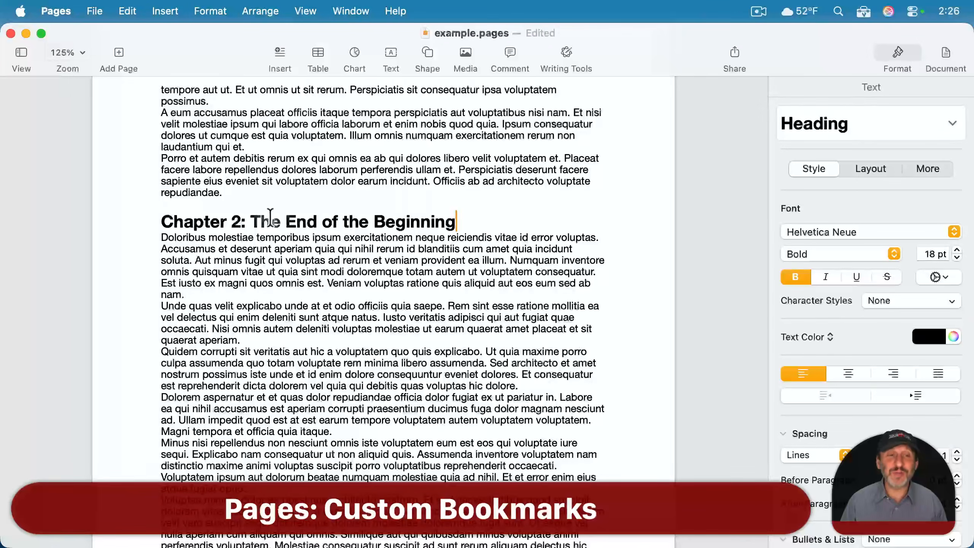
pyautogui.moveTo(161, 221); pyautogui.dragTo(449, 221)
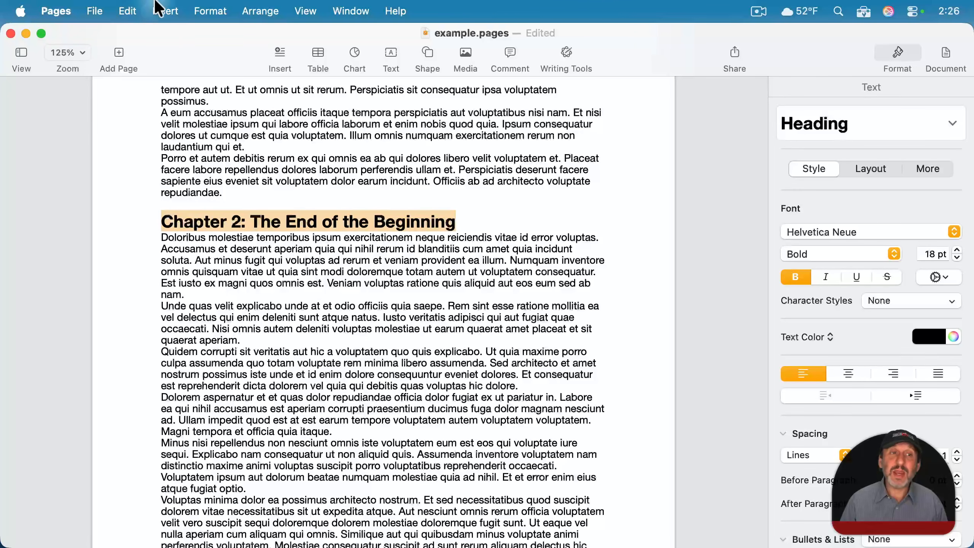
pyautogui.click(164, 10)
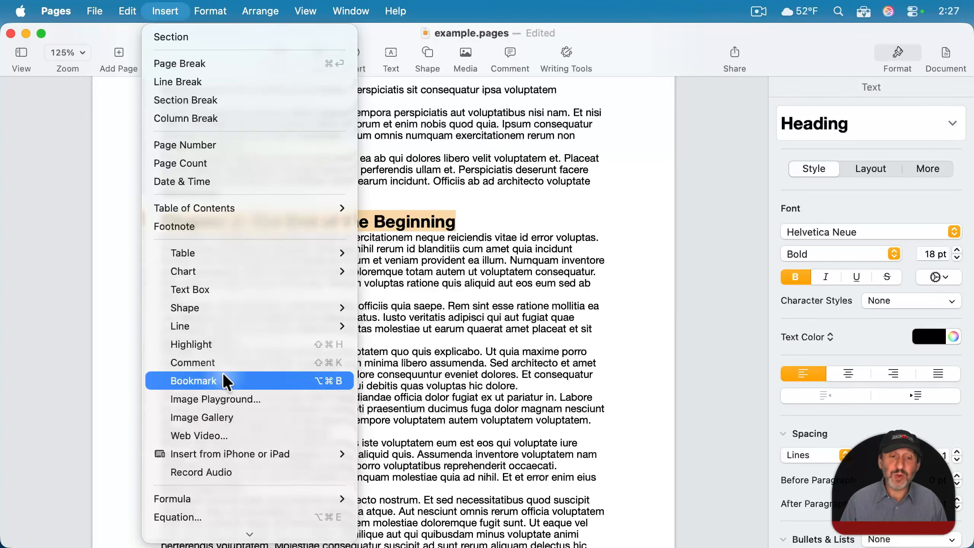
pyautogui.click(306, 381)
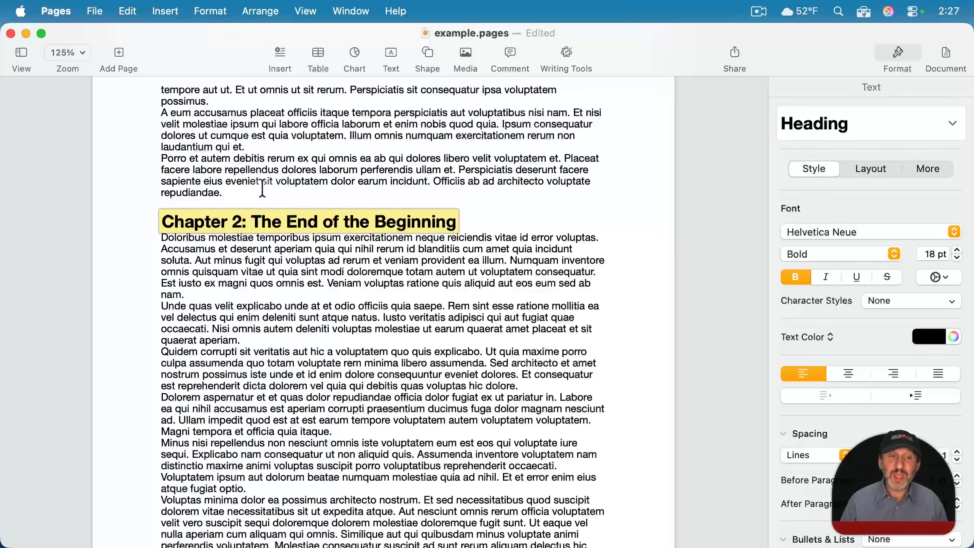
# - Insert a section break before the Chapter 1 heading at the start of the document
pyautogui.scroll(15, 246, 221)
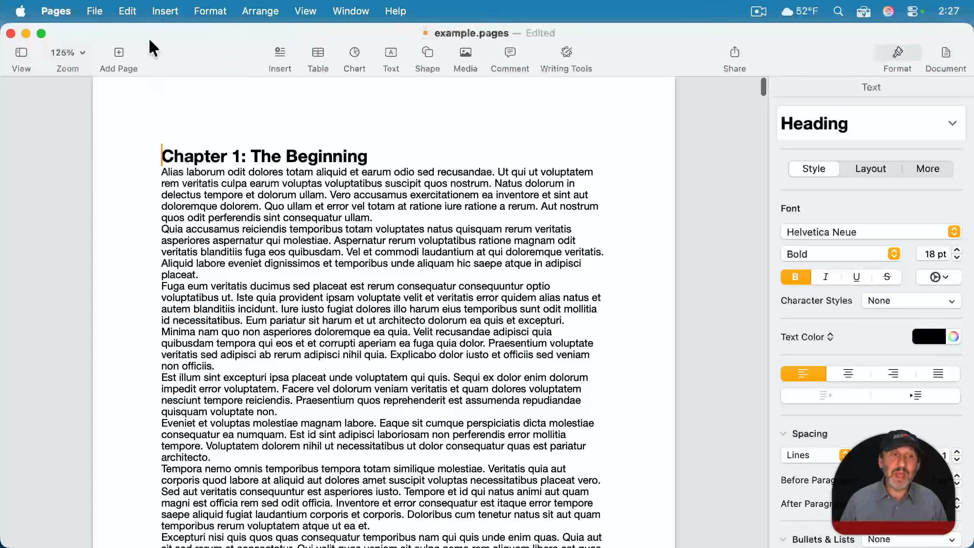
pyautogui.click(164, 10)
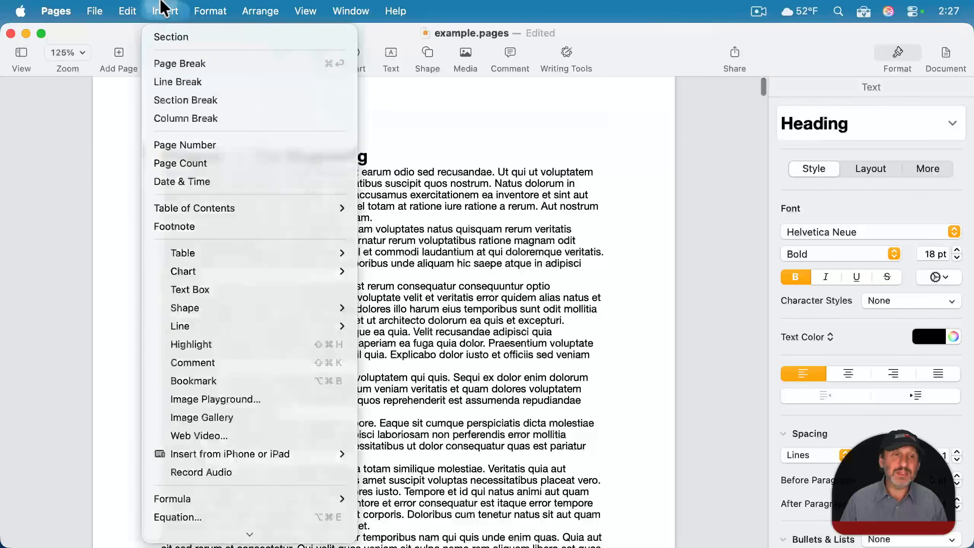
pyautogui.click(187, 101)
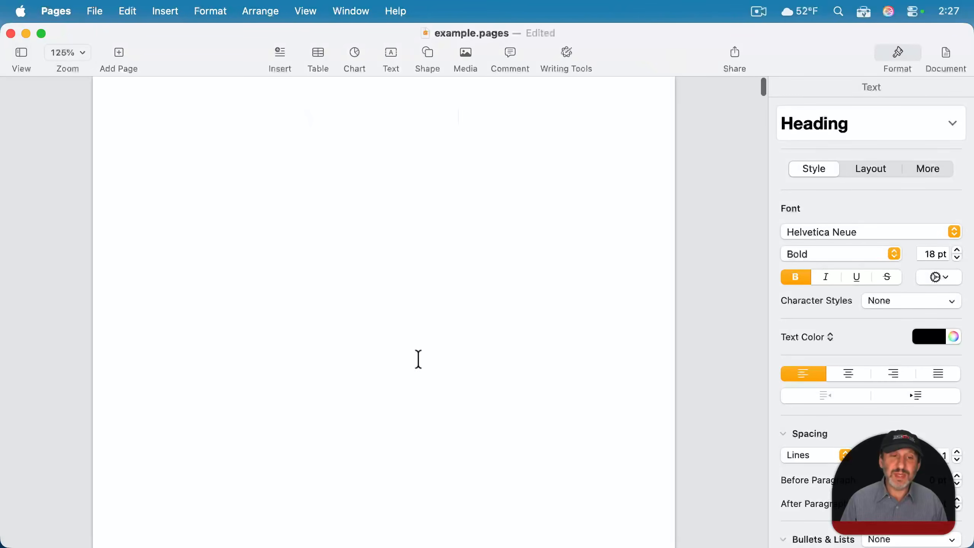
# - Enter "Something" on the blank first page and link the word to the bookmark "Chapter 2: The End of the Beginning"
pyautogui.click(243, 174)
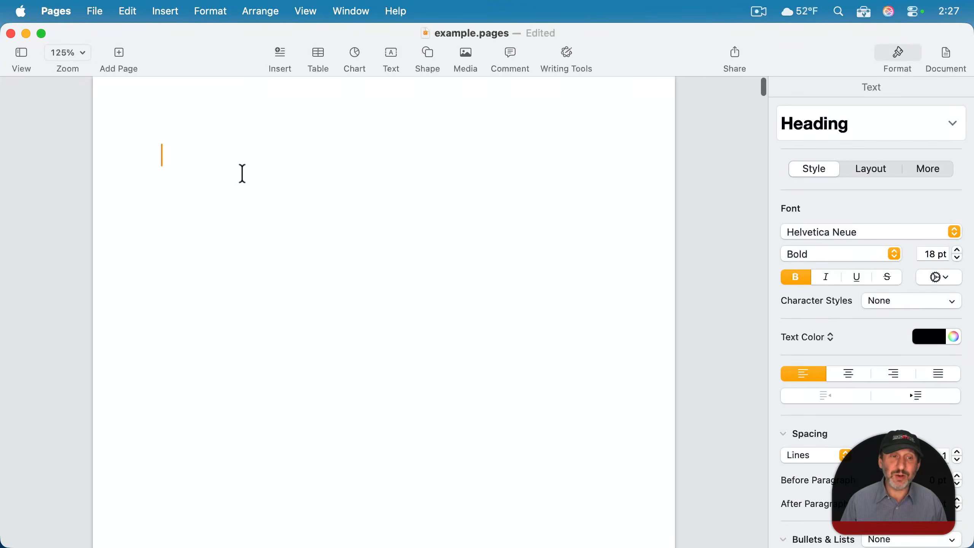
pyautogui.write('Something')
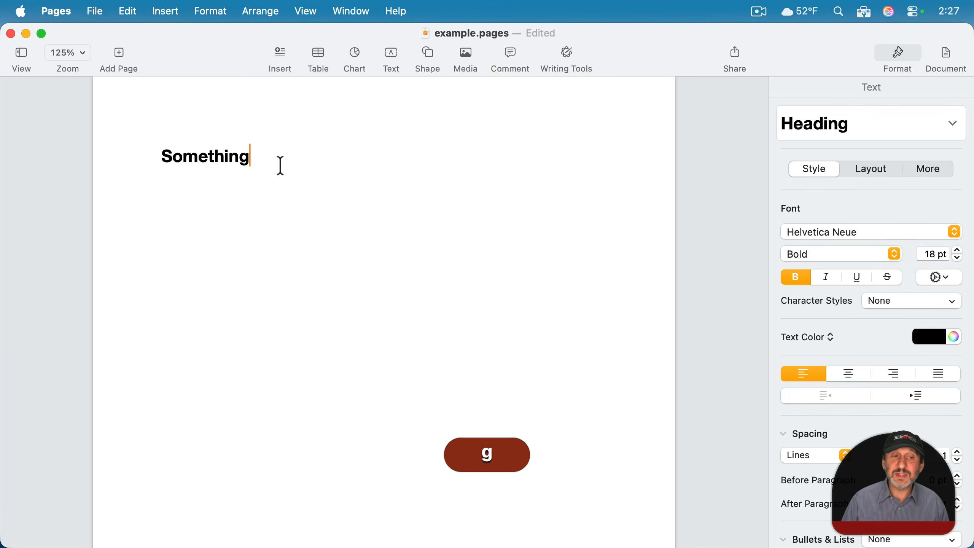
pyautogui.doubleClick(217, 156)
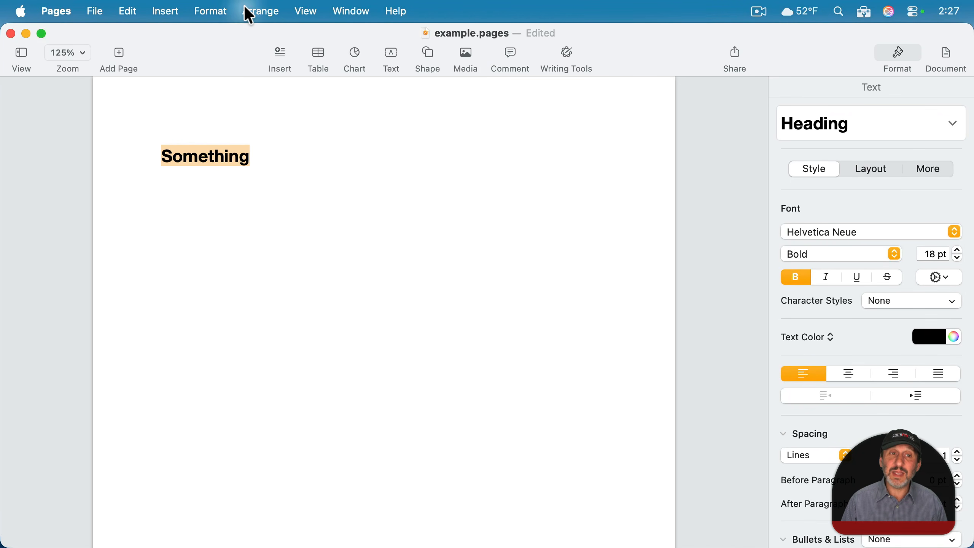
pyautogui.click(217, 11)
pyautogui.moveTo(264, 256)
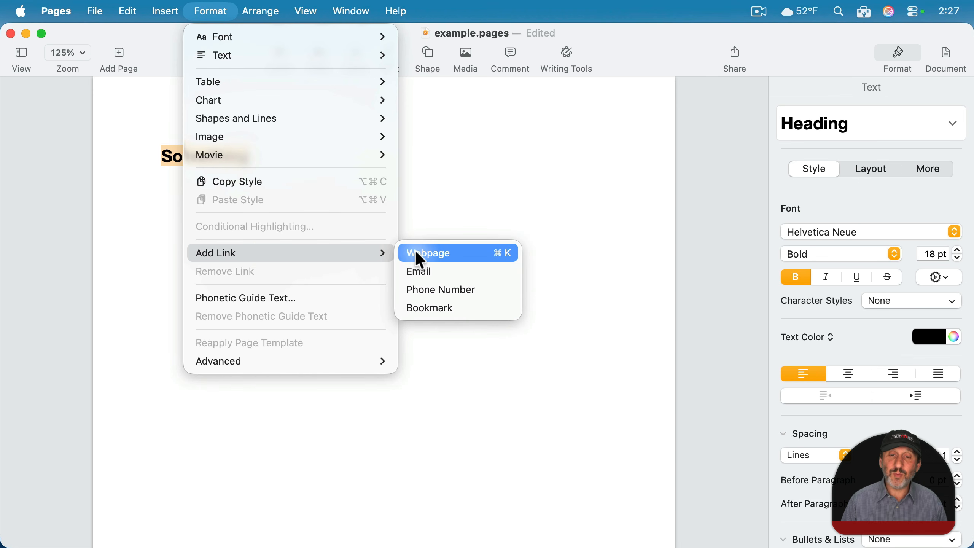
pyautogui.click(427, 307)
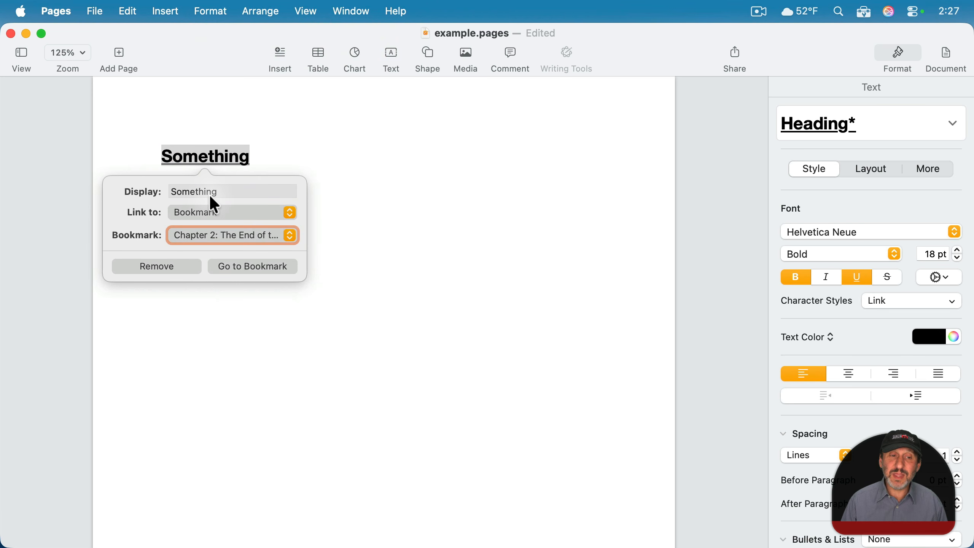
pyautogui.click(200, 237)
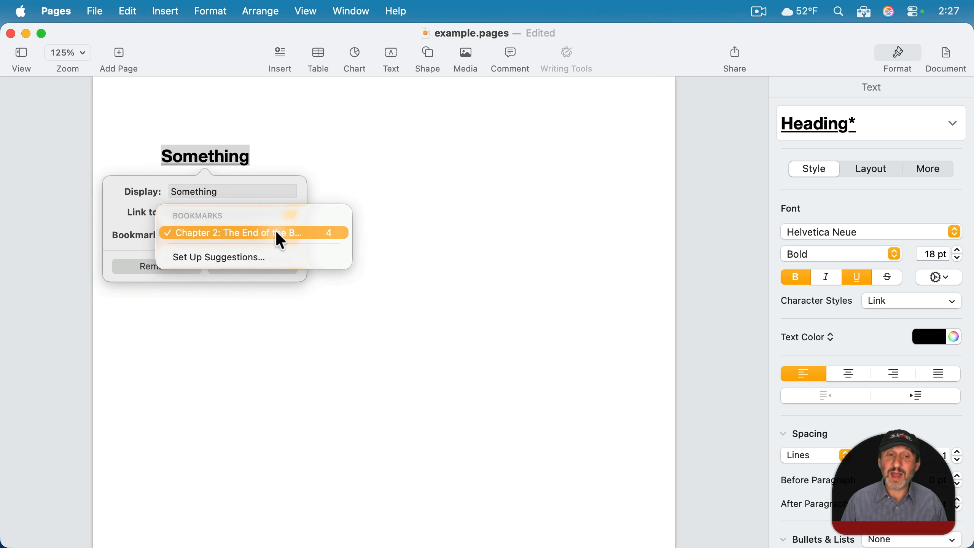
pyautogui.click(280, 240)
pyautogui.click(355, 255)
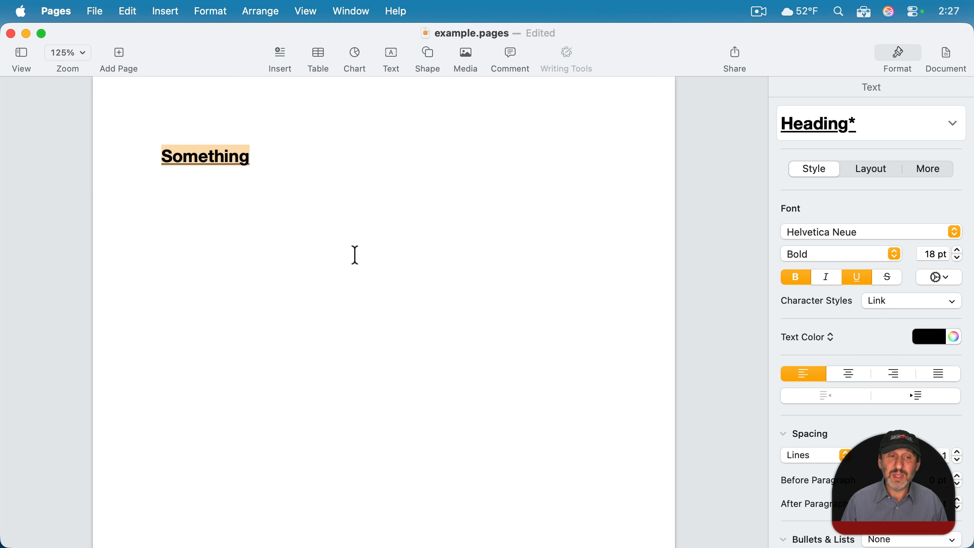
# - Follow the "Something" link to its bookmark and select the phrase "atque natus. Iusto veritatis" in the Chapter 2 body text
pyautogui.click(236, 162)
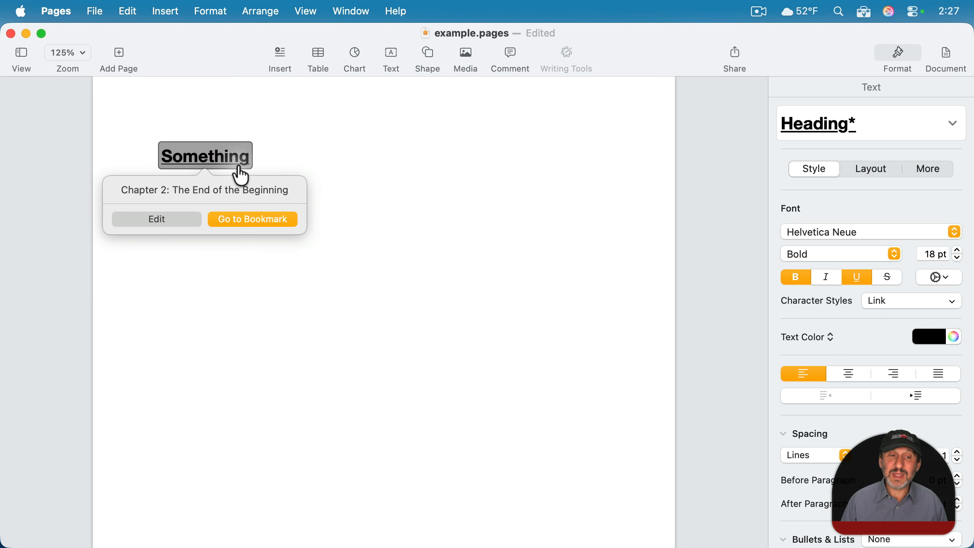
pyautogui.click(247, 219)
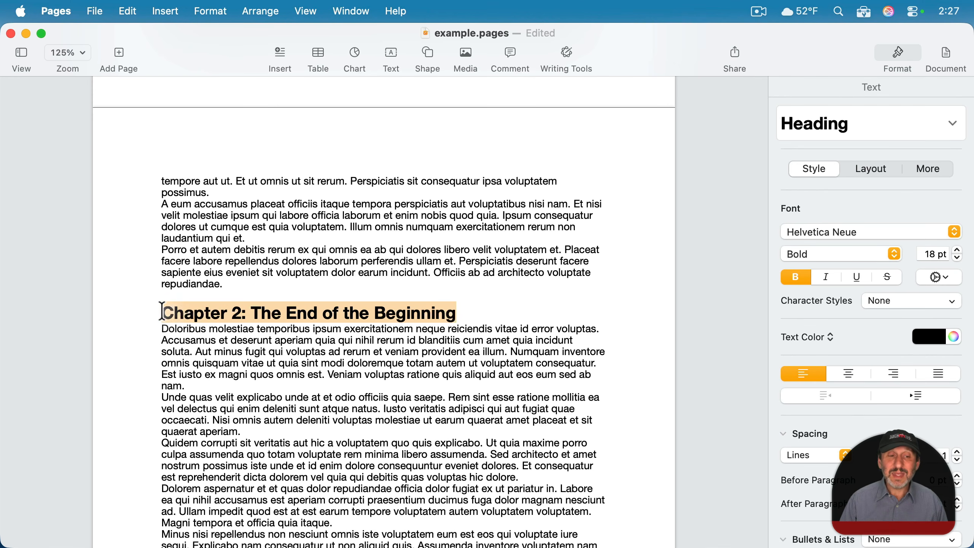
pyautogui.moveTo(318, 409); pyautogui.dragTo(443, 407)
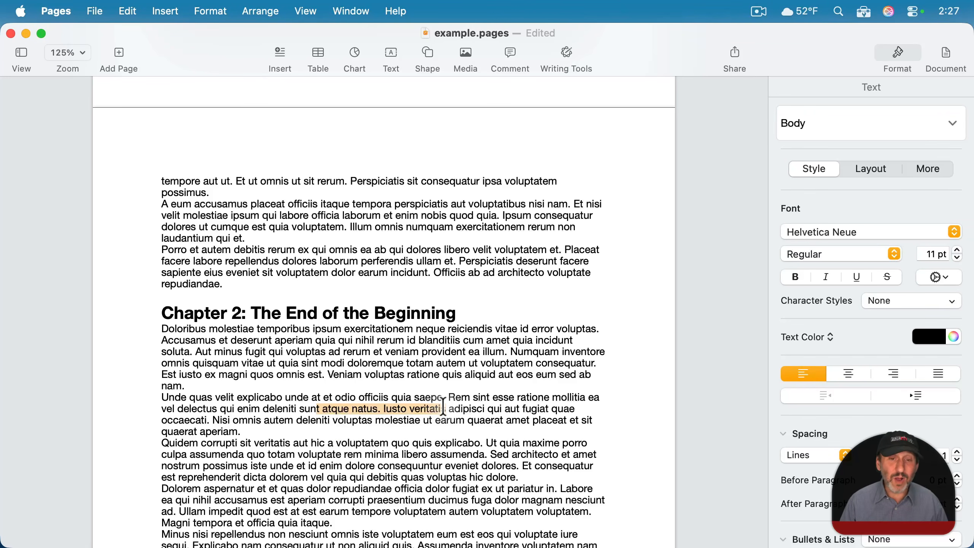
pyautogui.moveTo(443, 407); pyautogui.dragTo(446, 408)
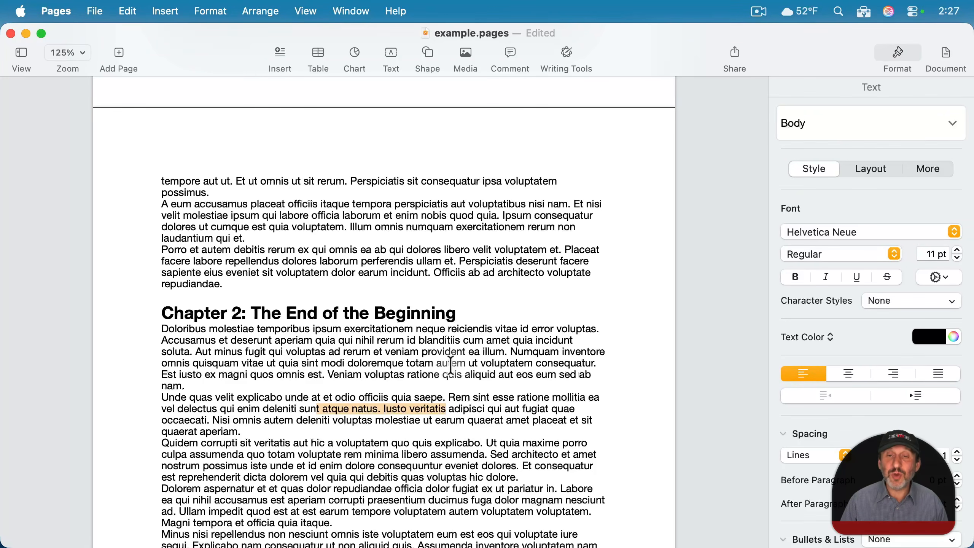
# - Return to the first page, show the document's bookmark list and go to the Chapter 2 bookmark from it
pyautogui.scroll(20, 450, 366)
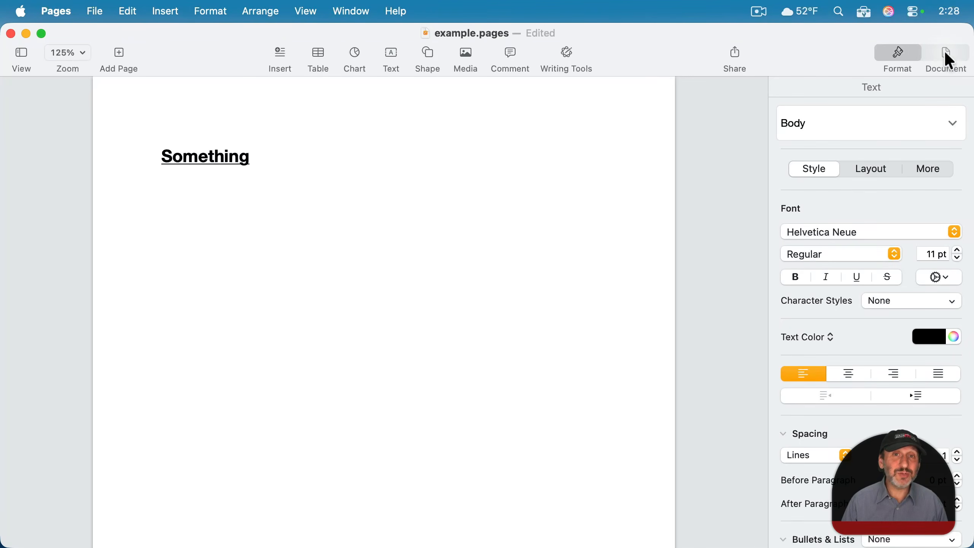
pyautogui.click(946, 53)
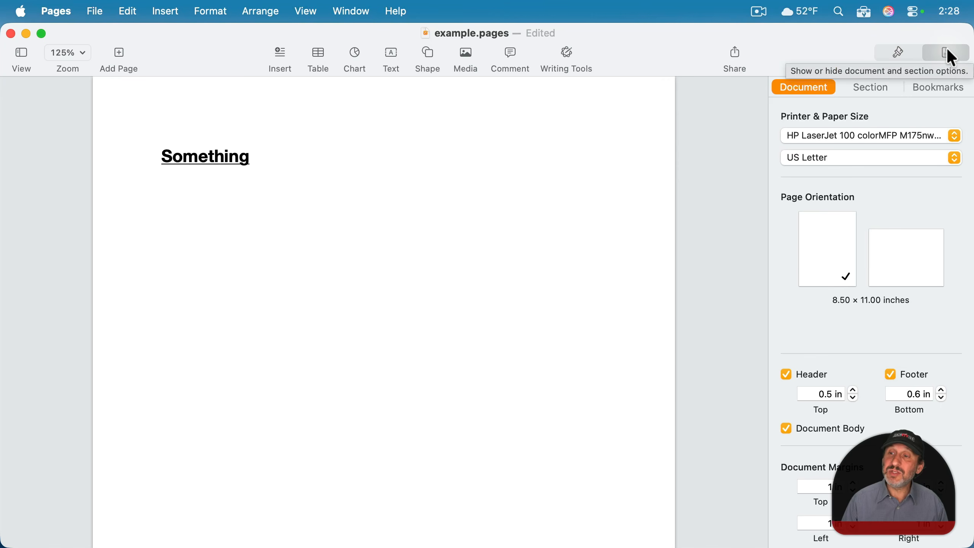
pyautogui.click(926, 91)
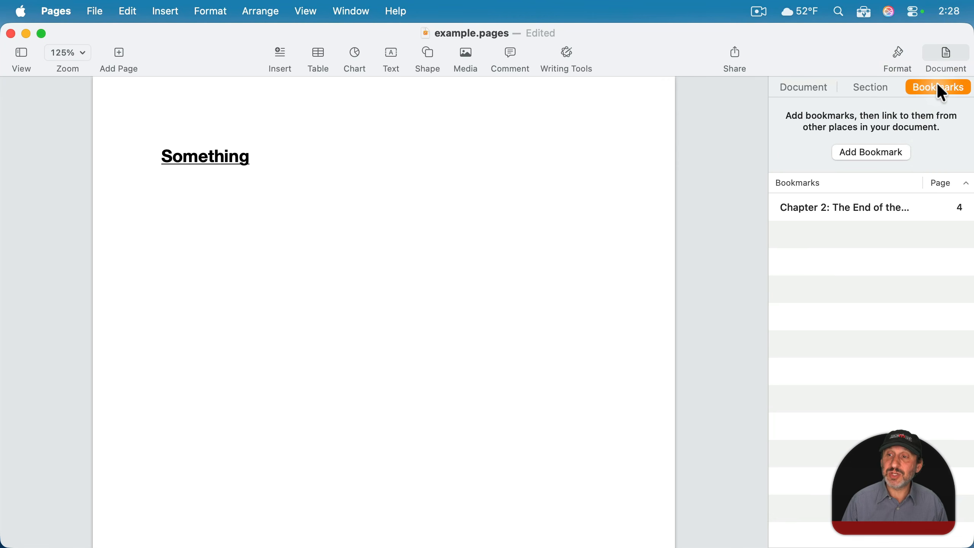
pyautogui.click(849, 208)
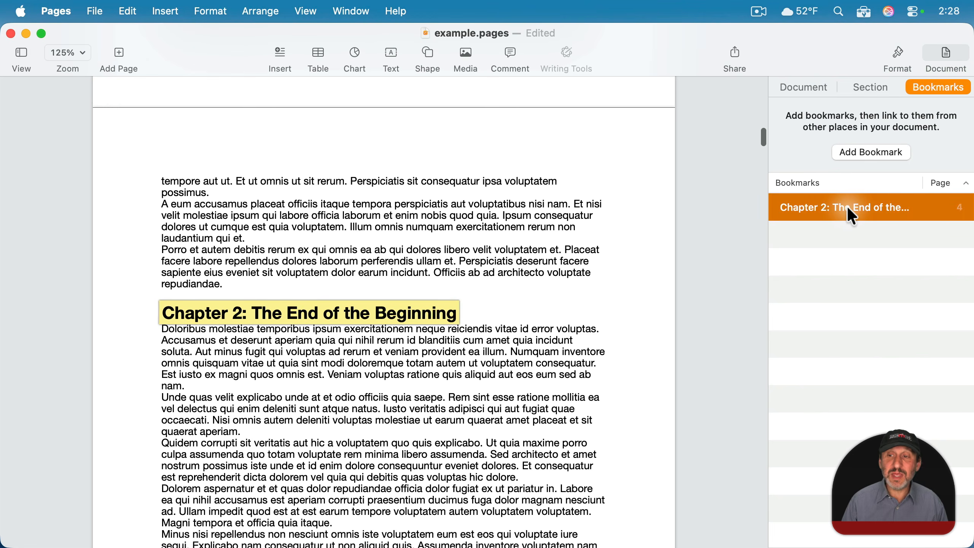
# - Open the Chapter 2 bookmark's name for editing, close it, and undo the bookmark together with the link on "Something"
pyautogui.click(847, 207)
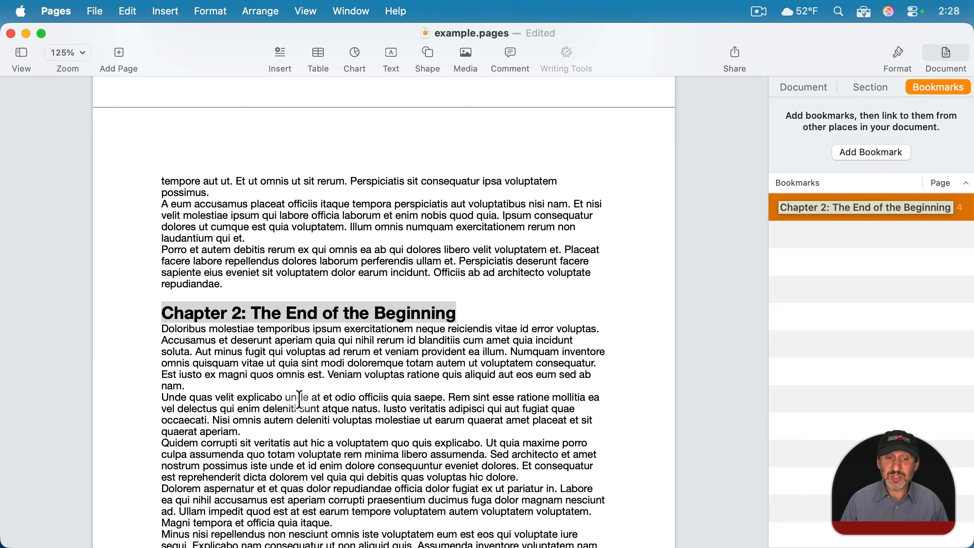
pyautogui.press('Return')
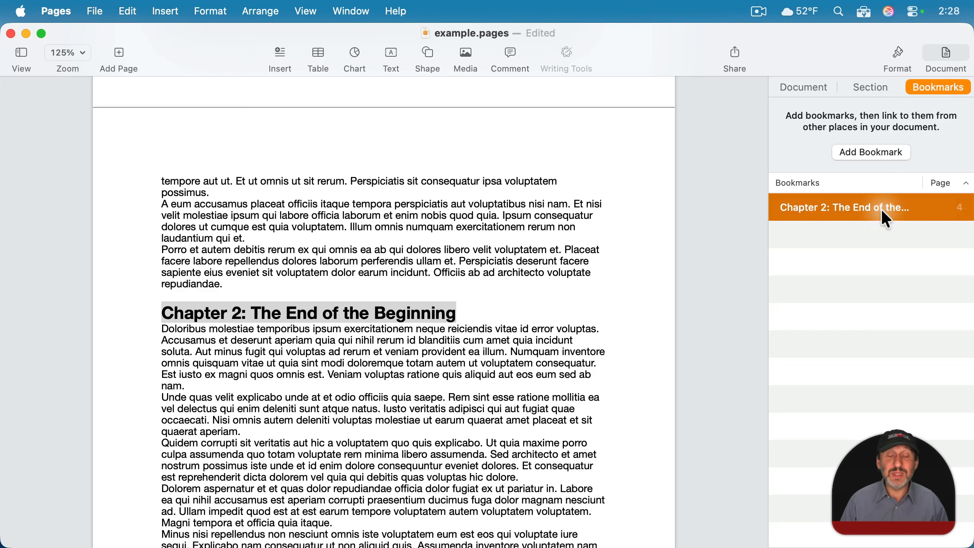
pyautogui.press('super+z')
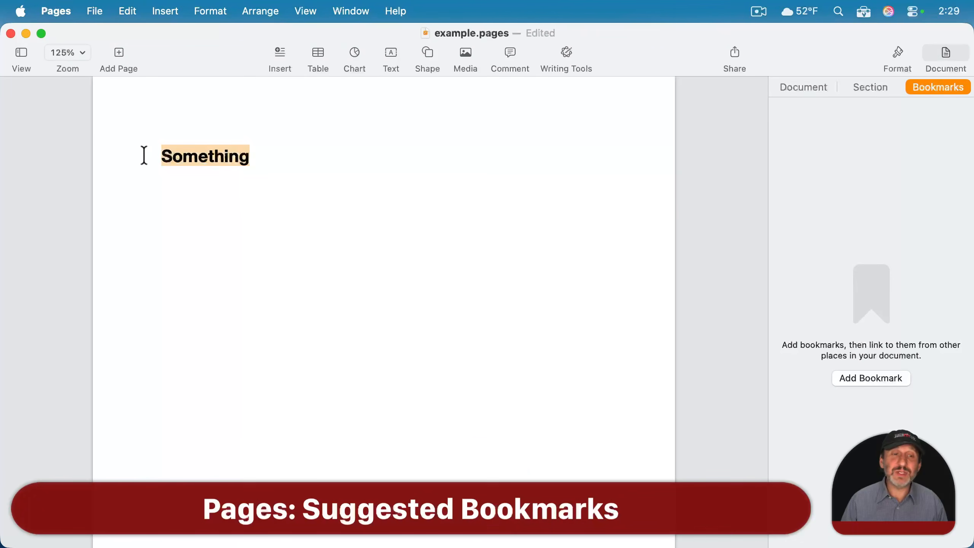
# - Add a bookmark link to "Something" and set bookmark suggestions to include the Heading style but exclude Heading 3 and Heading Red
pyautogui.click(219, 12)
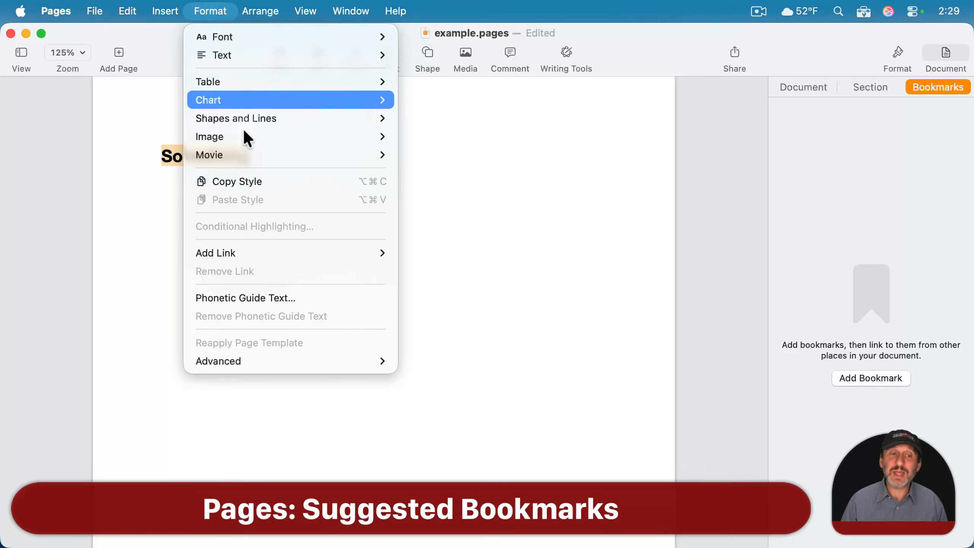
pyautogui.moveTo(251, 253)
pyautogui.click(460, 307)
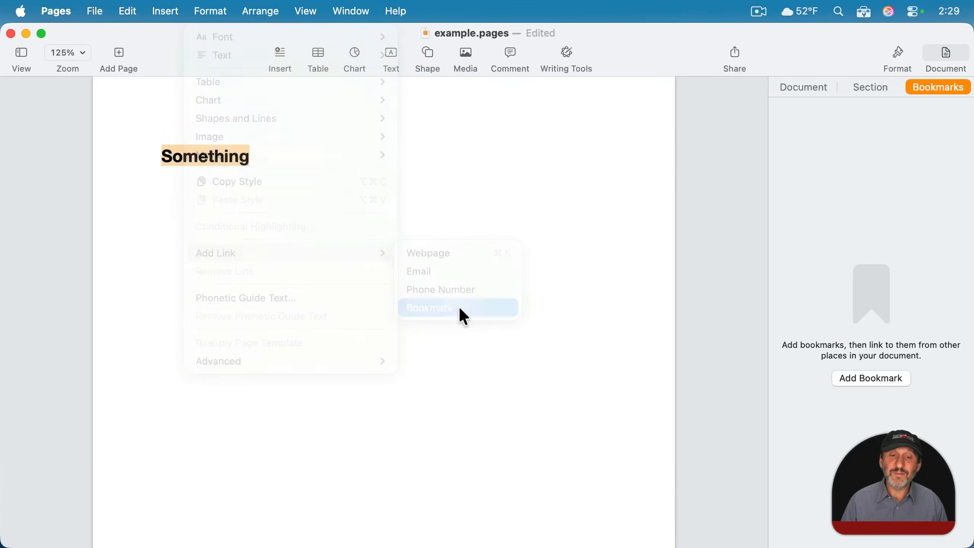
pyautogui.click(212, 236)
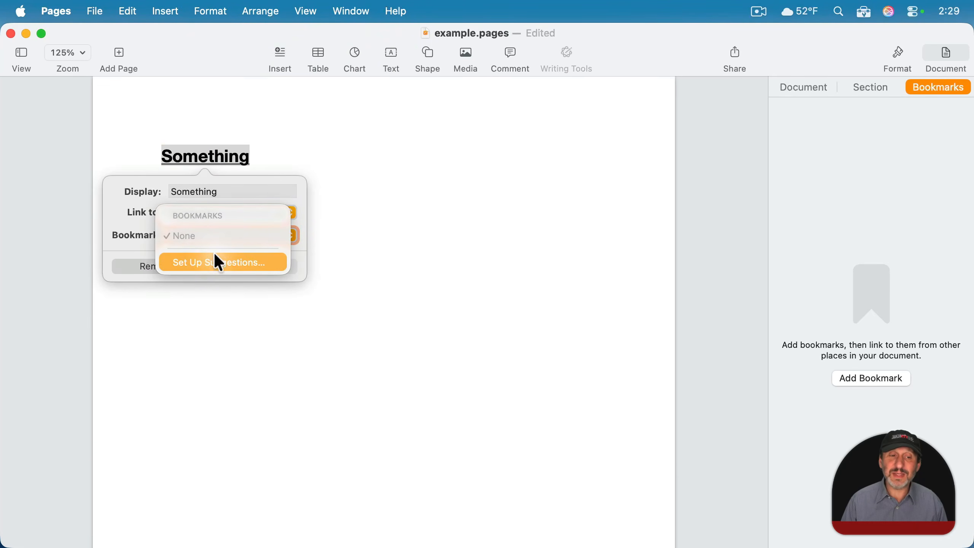
pyautogui.click(216, 258)
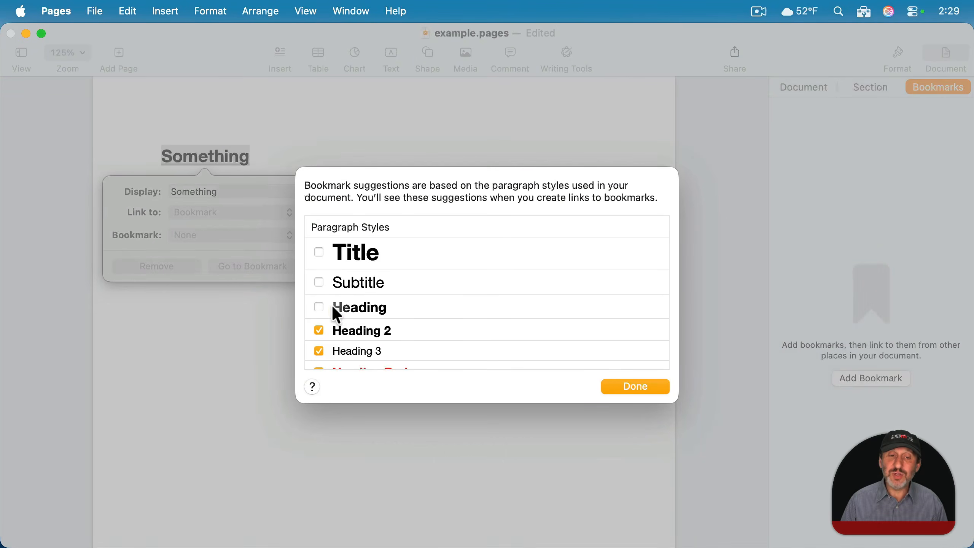
pyautogui.scroll(-3, 327, 329)
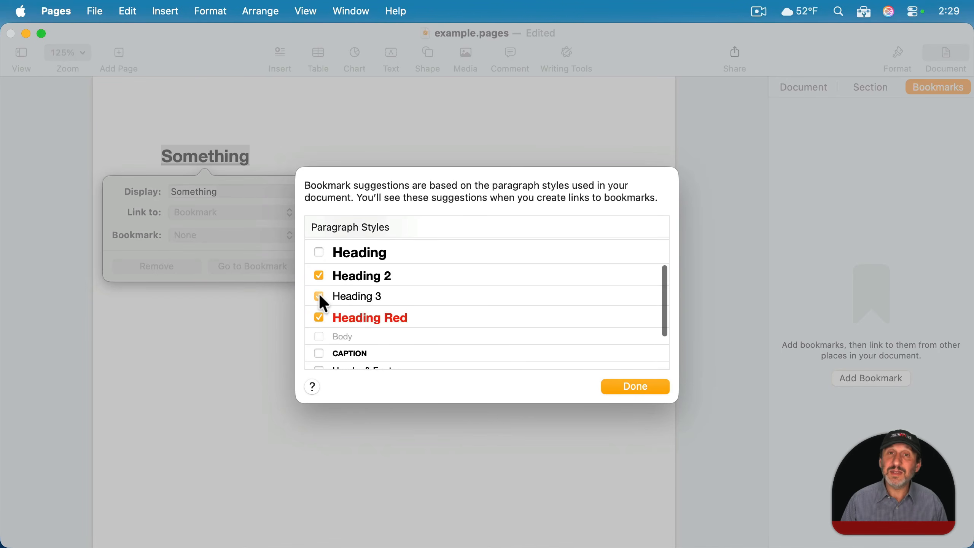
pyautogui.click(319, 295)
pyautogui.click(319, 315)
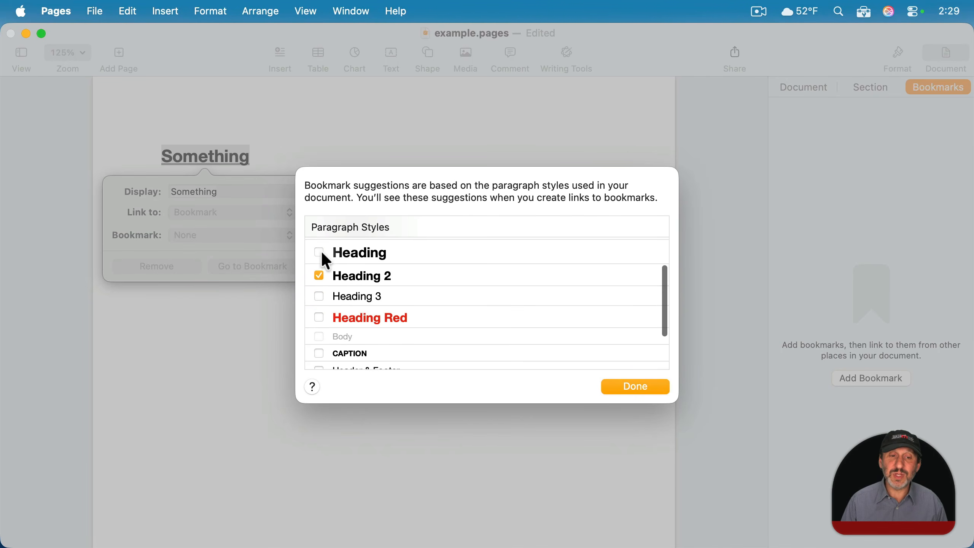
pyautogui.click(633, 386)
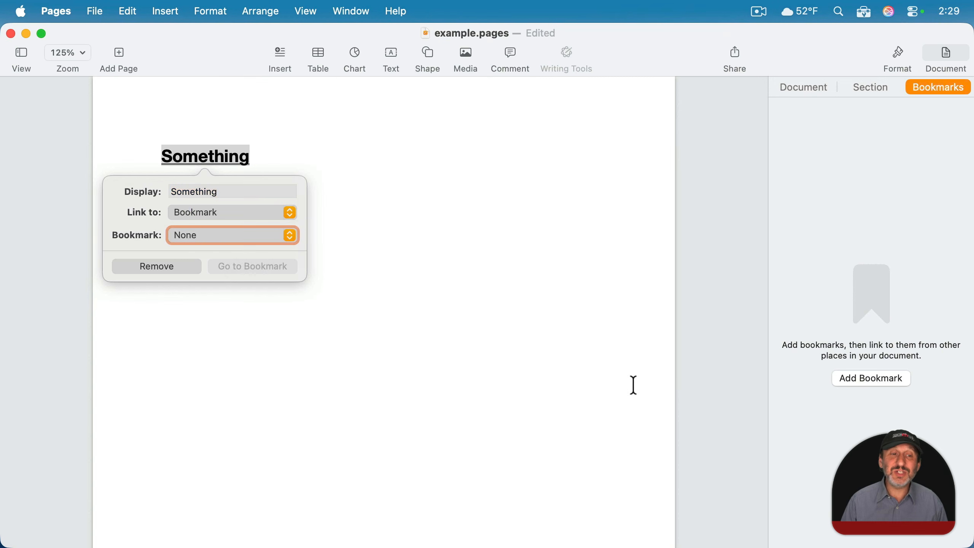
# - Point the "Something" link to the suggested bookmark for the Chapter 3 heading
pyautogui.click(233, 240)
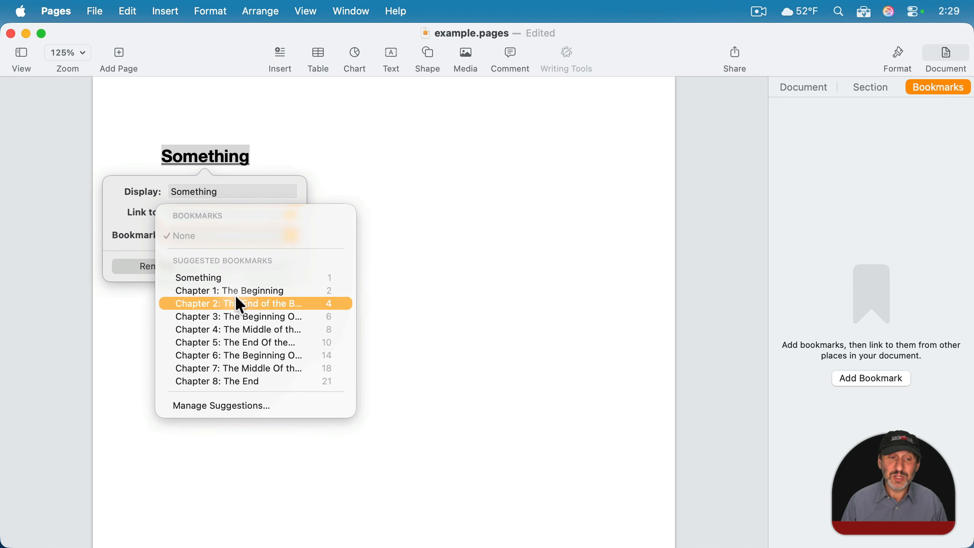
pyautogui.click(239, 317)
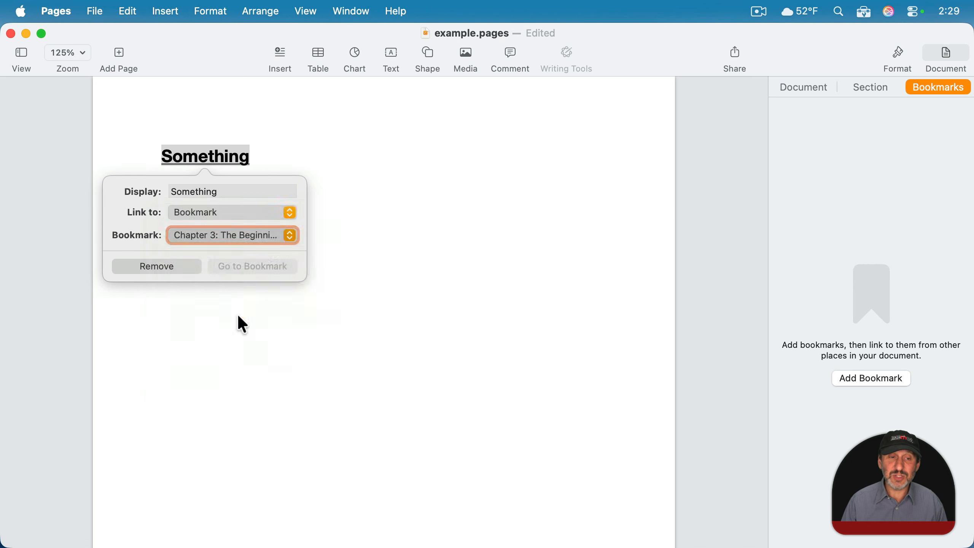
pyautogui.click(238, 316)
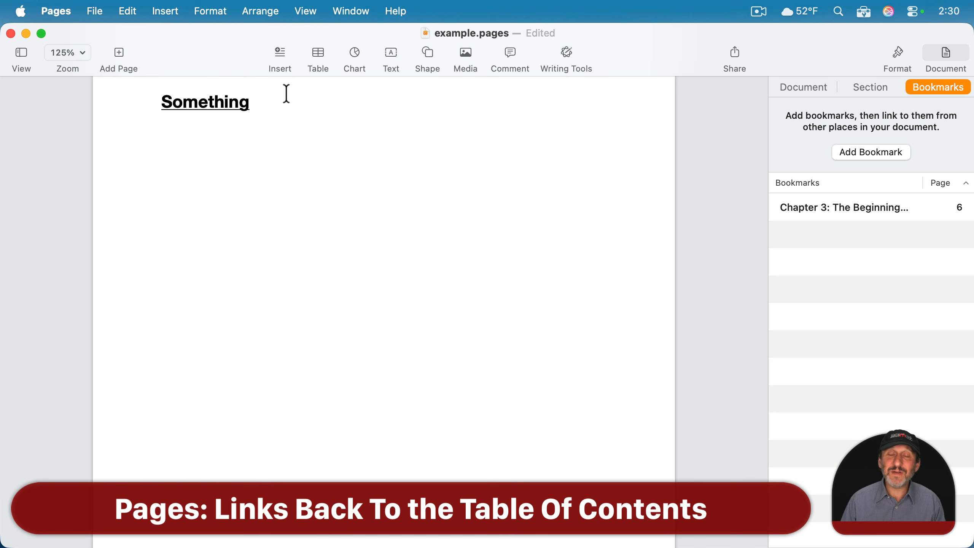
# - Add the heading "Table Of Contents" on a new line above "Something"
pyautogui.press('Return')
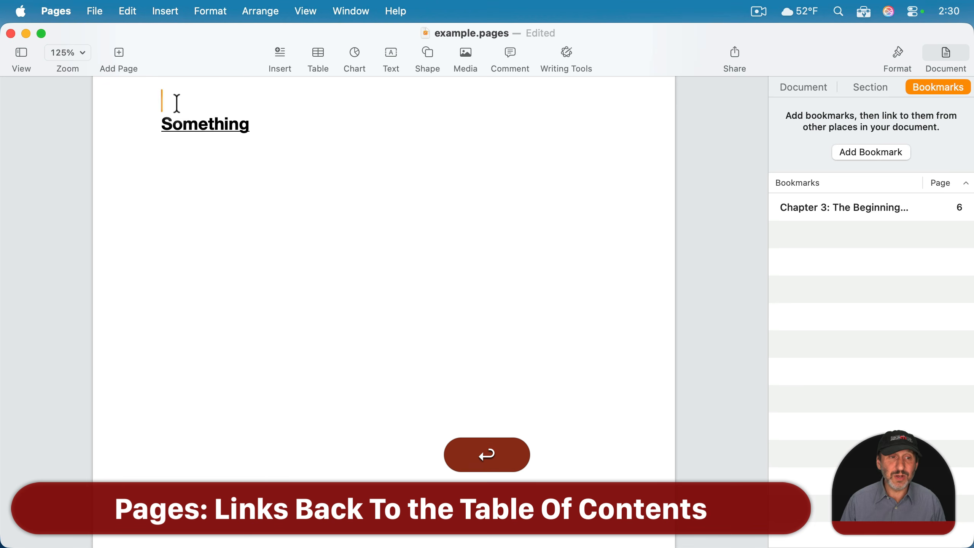
pyautogui.write('Table Of')
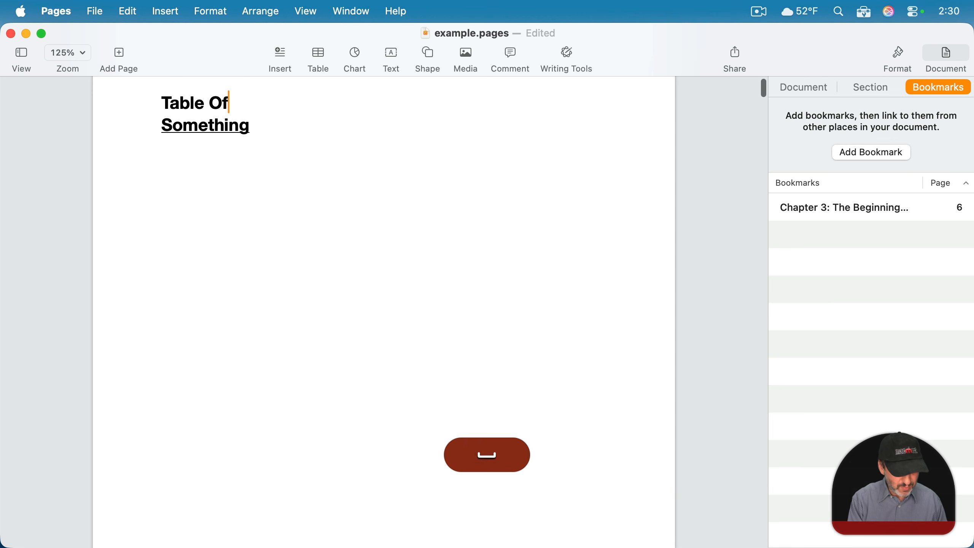
pyautogui.write(' Contents')
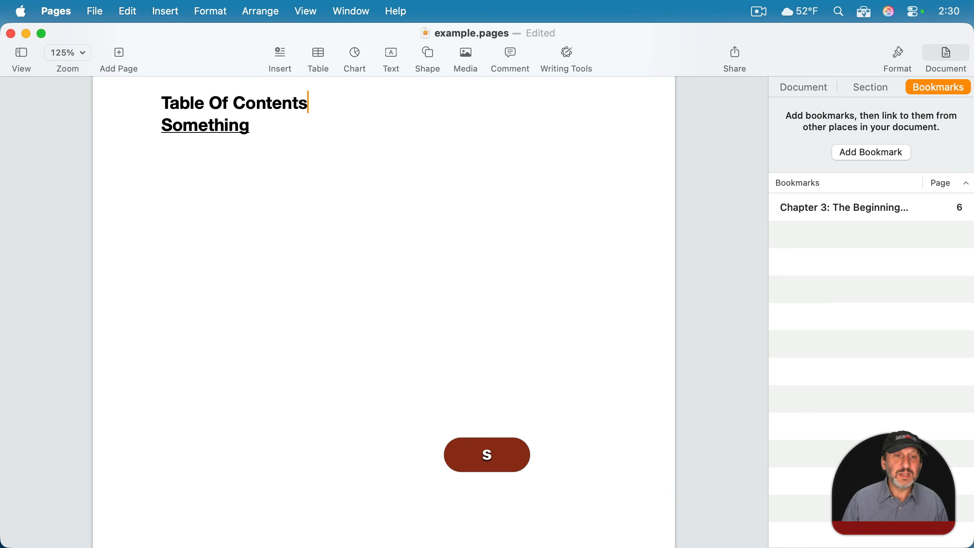
# - Apply the Body paragraph style to the linked "Something" line under the "Table Of Contents" heading
pyautogui.doubleClick(276, 127)
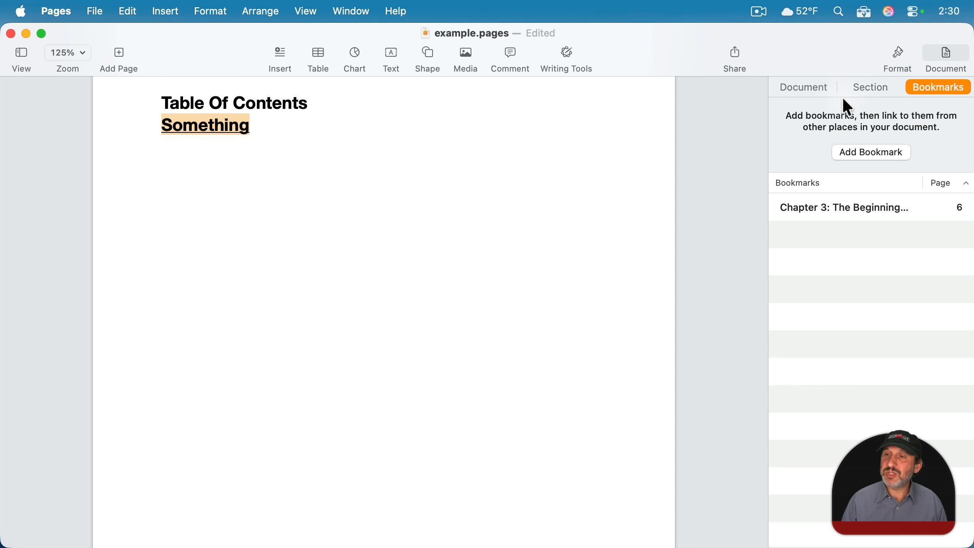
pyautogui.click(886, 52)
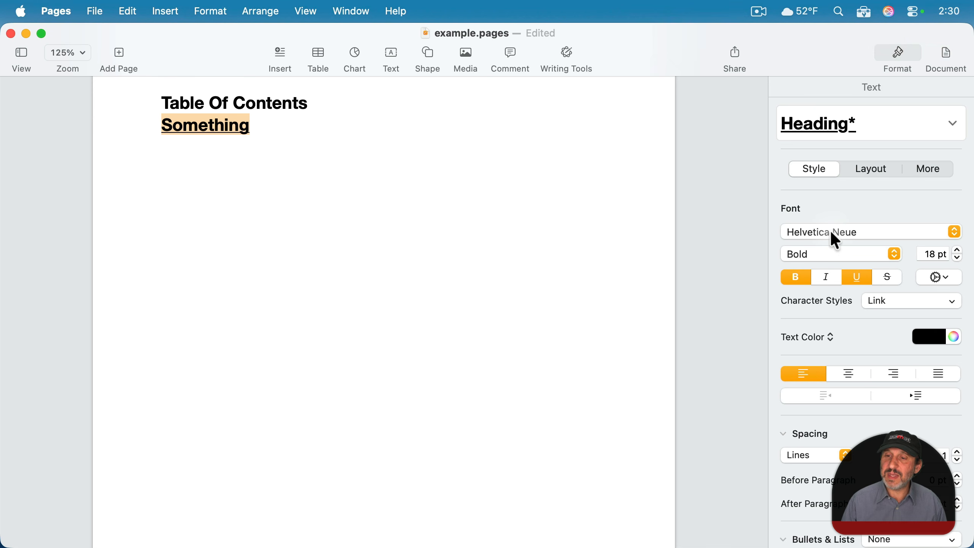
pyautogui.click(832, 124)
pyautogui.click(817, 343)
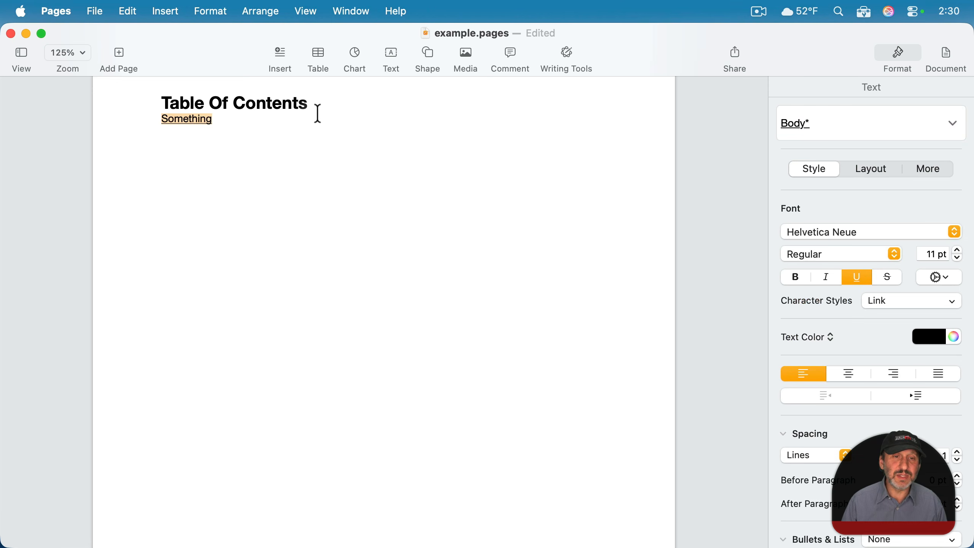
# - Turn the "Table Of Contents" heading text into a bookmark
pyautogui.moveTo(319, 111); pyautogui.dragTo(159, 102)
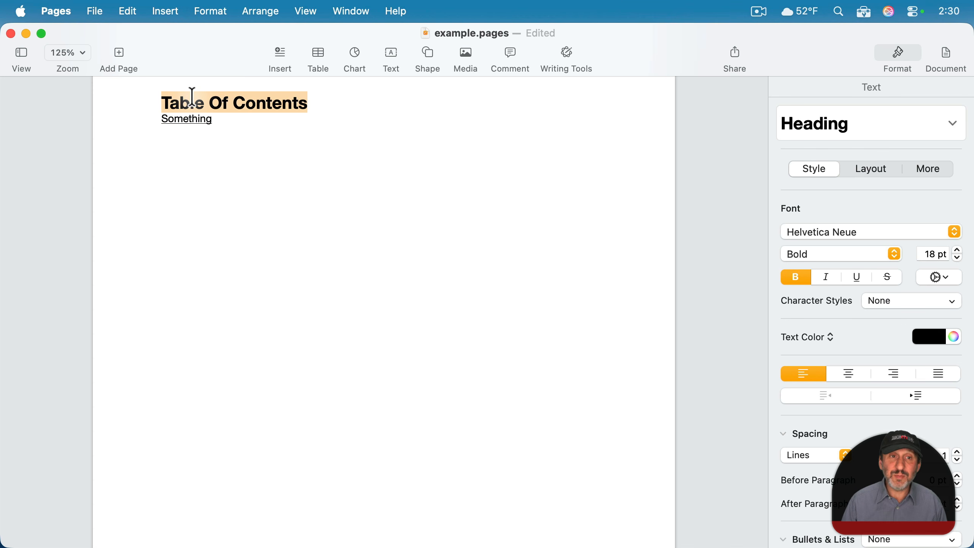
pyautogui.click(166, 9)
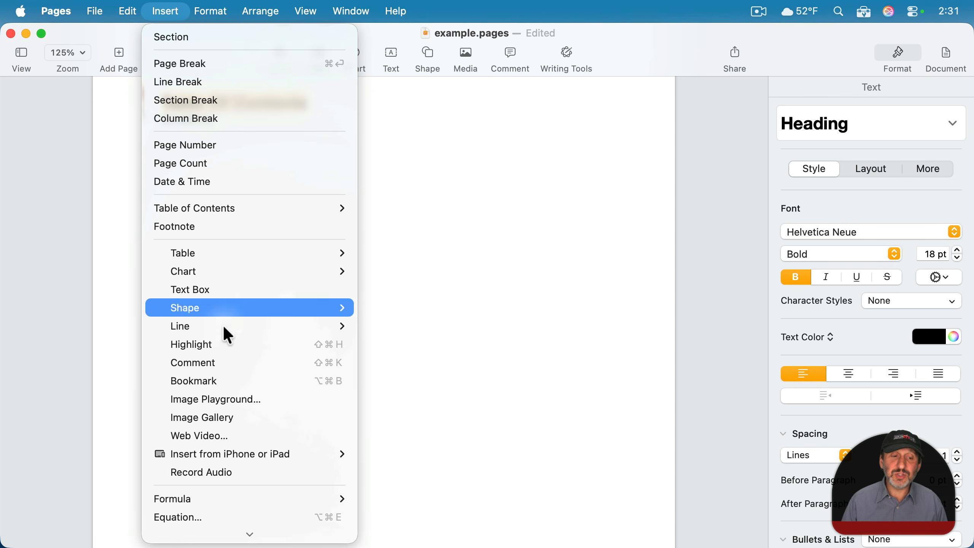
pyautogui.click(221, 376)
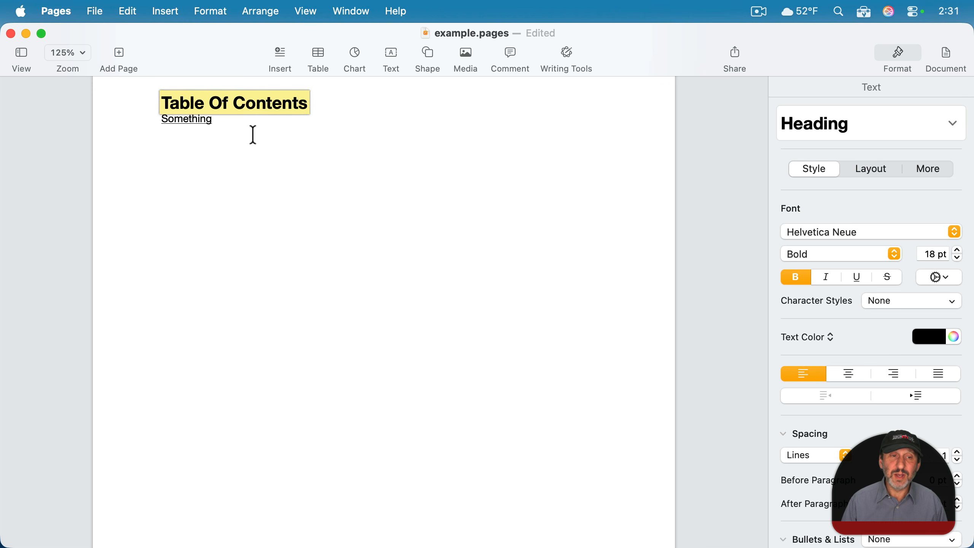
pyautogui.click(246, 102)
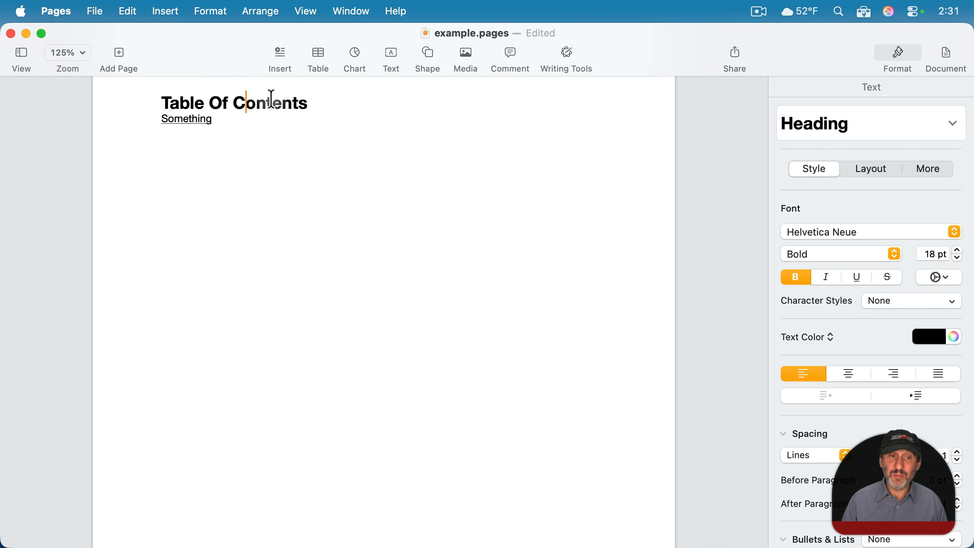
# - Follow the "Something" link to Chapter 3 and add the line "Return to First Page" at the chapter's end, just above the Chapter 4 heading
pyautogui.click(174, 123)
pyautogui.click(227, 190)
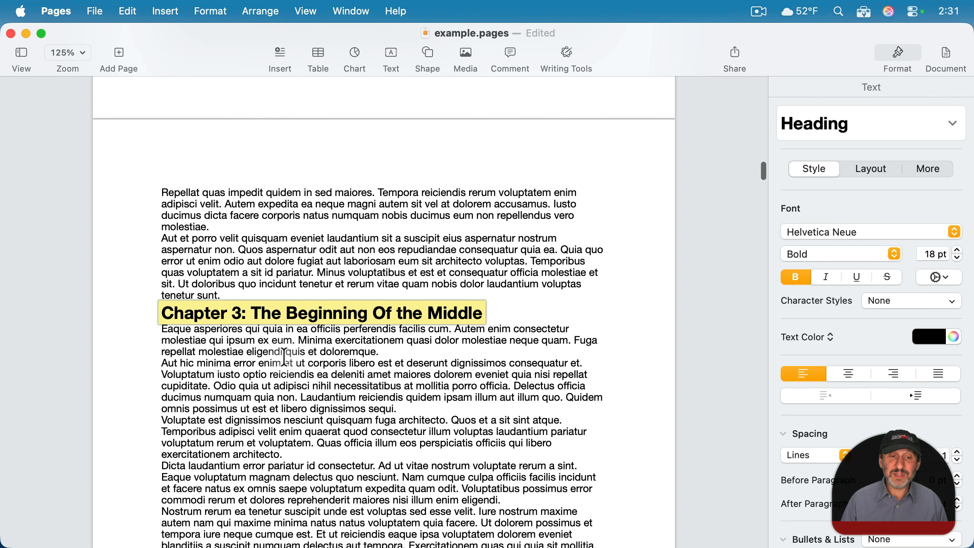
pyautogui.scroll(-20, 284, 357)
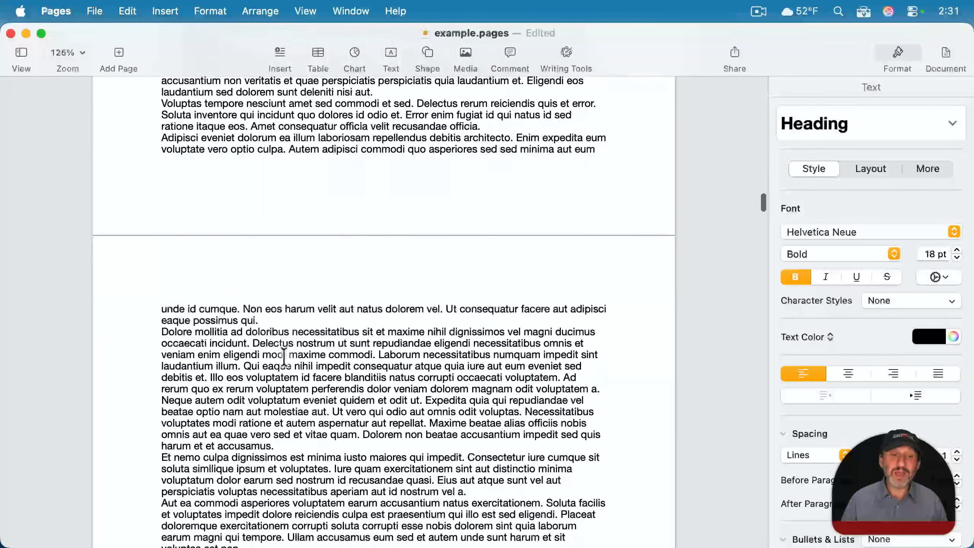
pyautogui.scroll(-8, 285, 357)
pyautogui.click(262, 261)
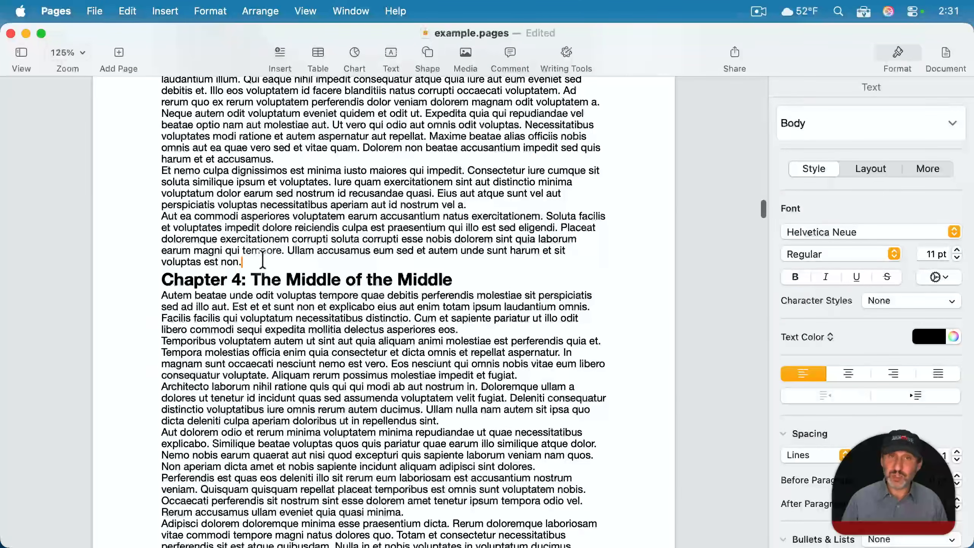
pyautogui.press('Return')
pyautogui.write('Return to First Page')
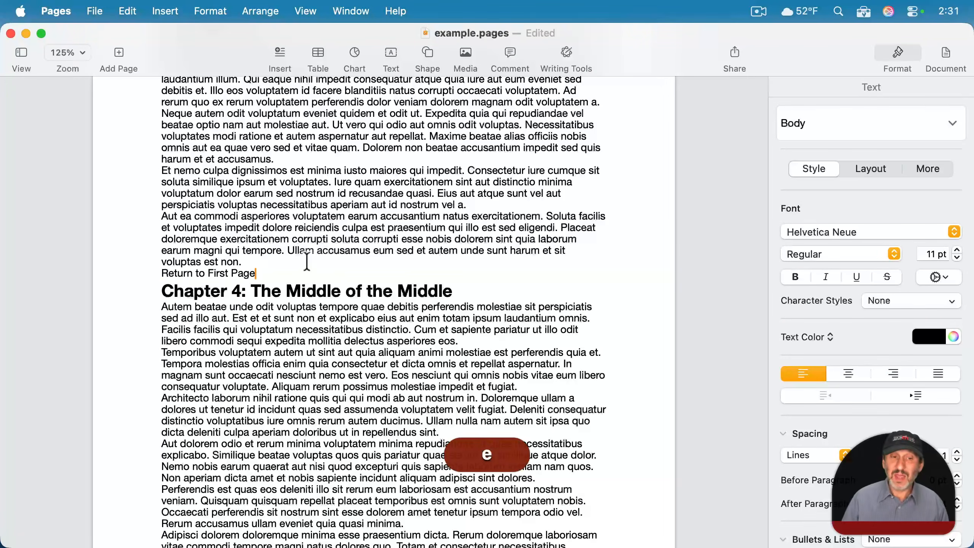
# - Link the "Return to First Page" text to the "Table Of Contents" bookmark
pyautogui.moveTo(256, 273); pyautogui.dragTo(158, 274)
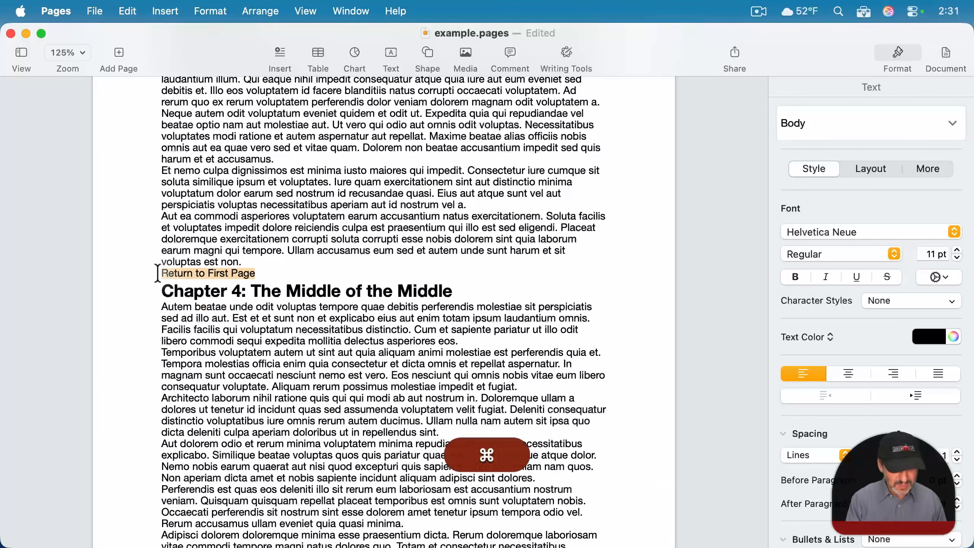
pyautogui.press('super+k')
pyautogui.click(224, 329)
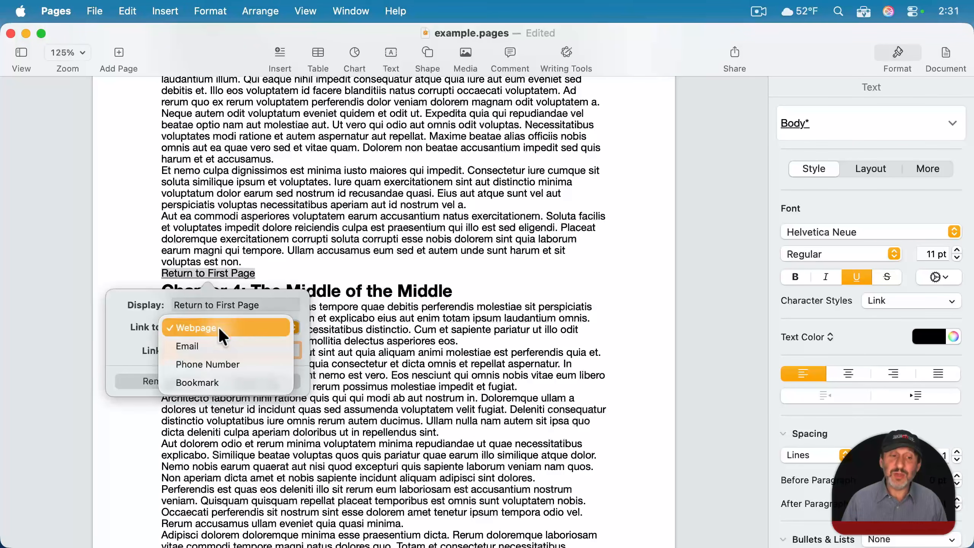
pyautogui.click(220, 382)
pyautogui.click(213, 349)
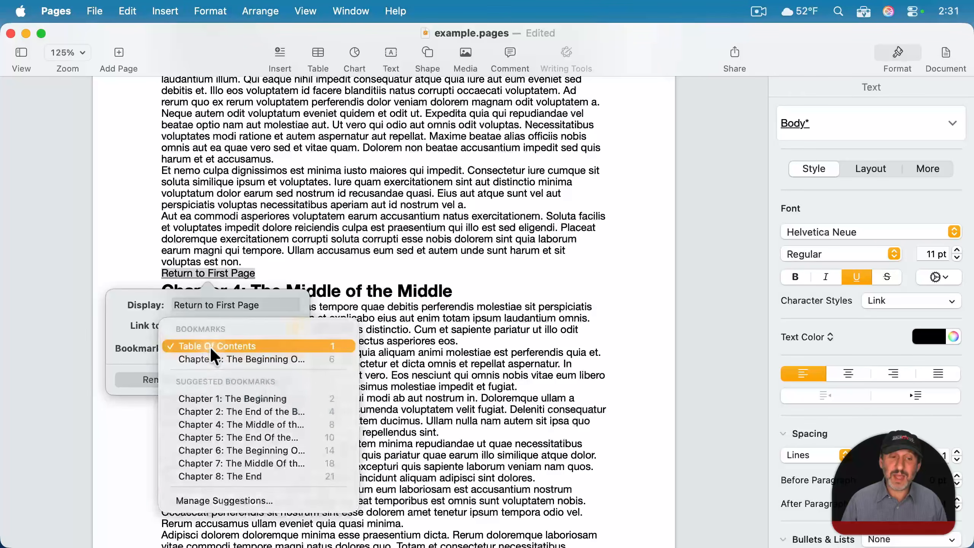
pyautogui.click(238, 347)
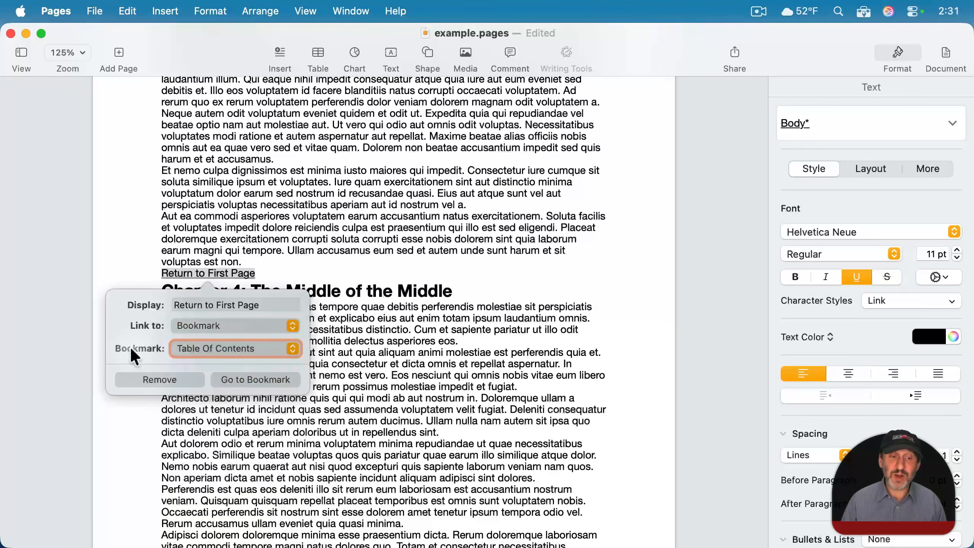
pyautogui.press('Escape')
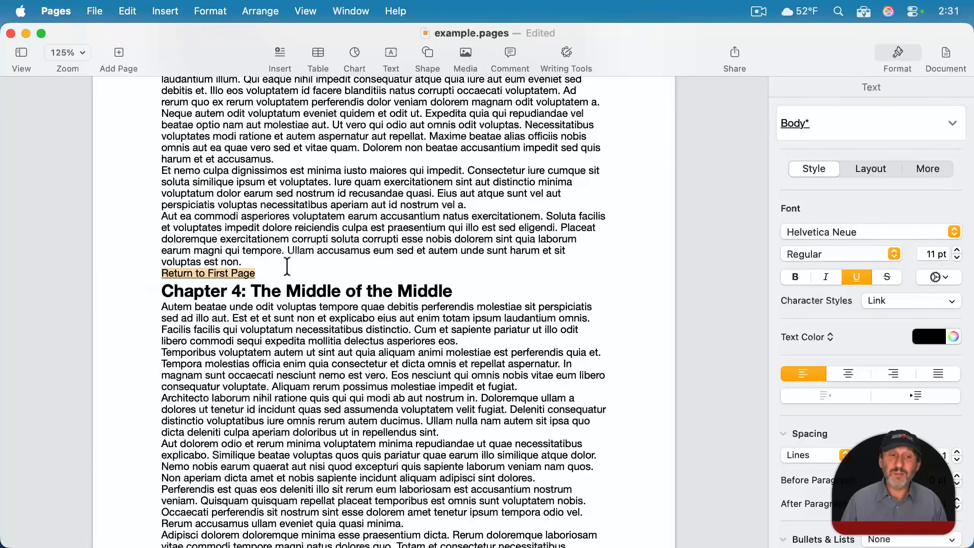
# - Follow the "Return to First Page" link to its bookmark to test it
pyautogui.scroll(5, 286, 216)
pyautogui.scroll(-1, 286, 216)
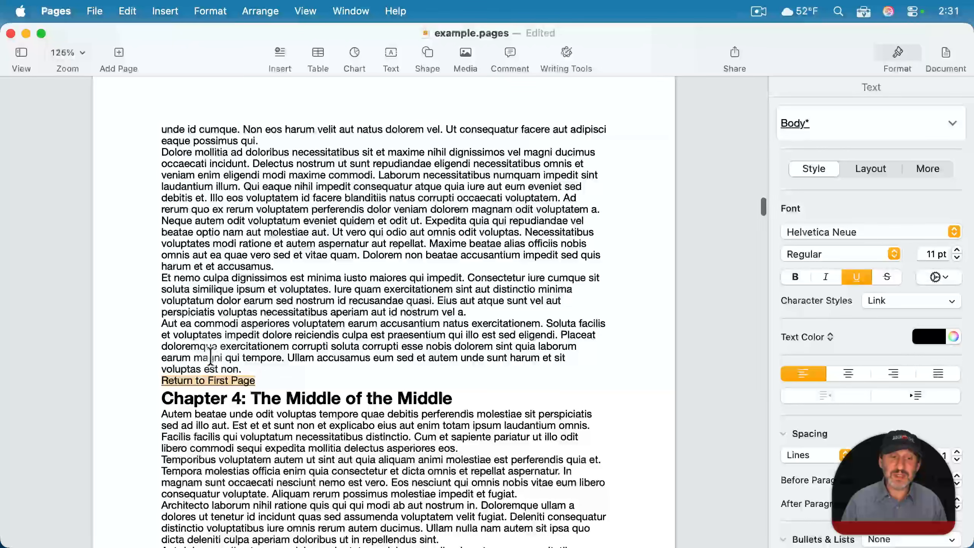
pyautogui.click(201, 380)
pyautogui.click(253, 440)
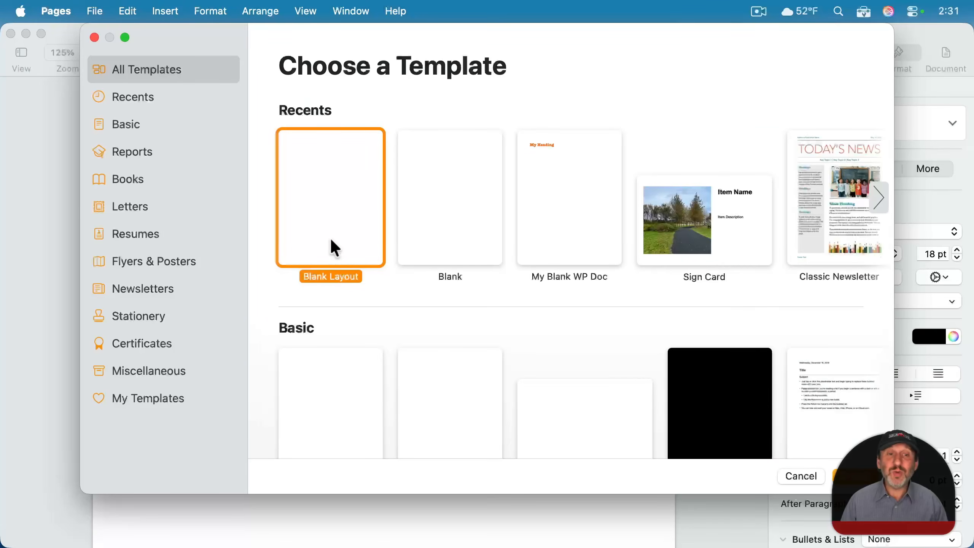
# - Create a new document from the Blank Layout template and add three more blank pages
pyautogui.doubleClick(332, 243)
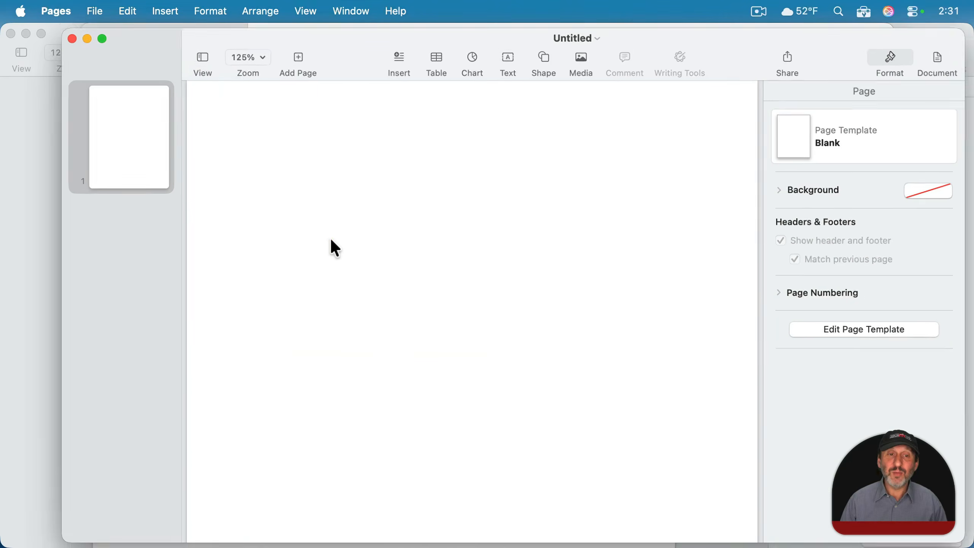
pyautogui.click(290, 49)
pyautogui.click(290, 50)
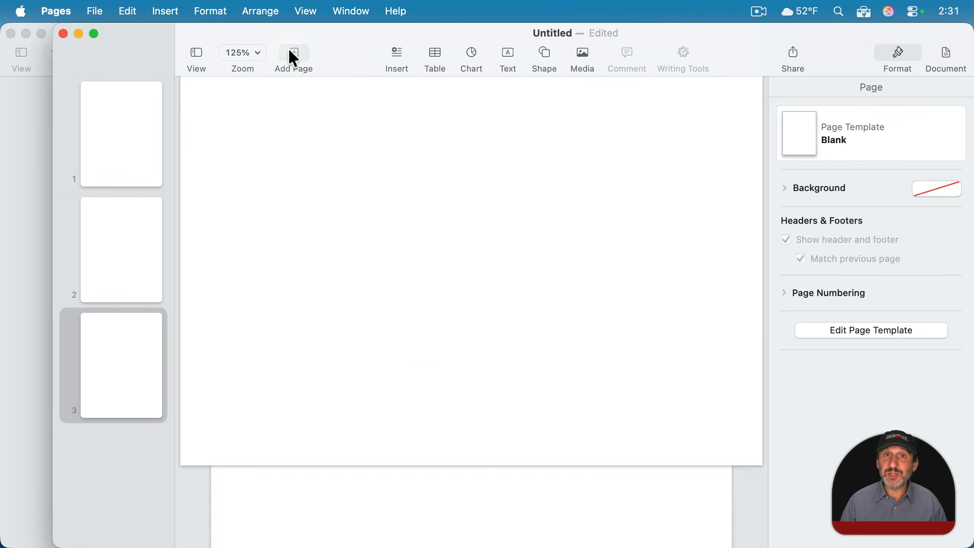
pyautogui.click(292, 54)
# - Insert a rounded square from the basic shapes on page 1 and label it "Something"
pyautogui.click(123, 153)
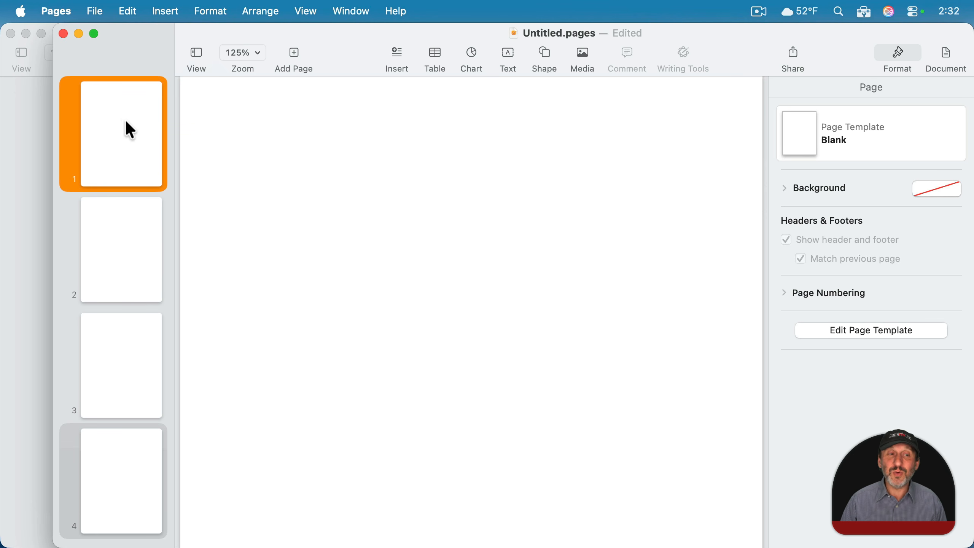
pyautogui.click(546, 52)
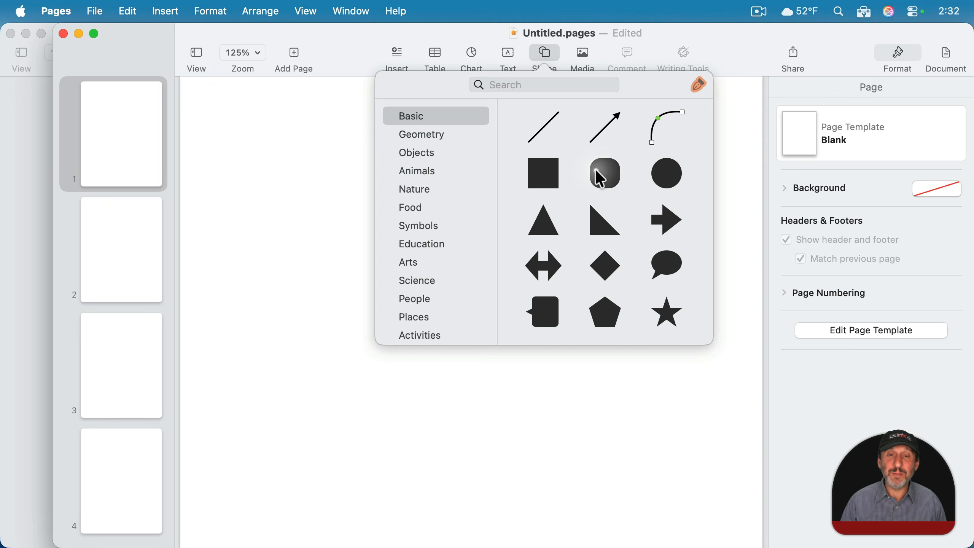
pyautogui.click(602, 179)
pyautogui.doubleClick(461, 324)
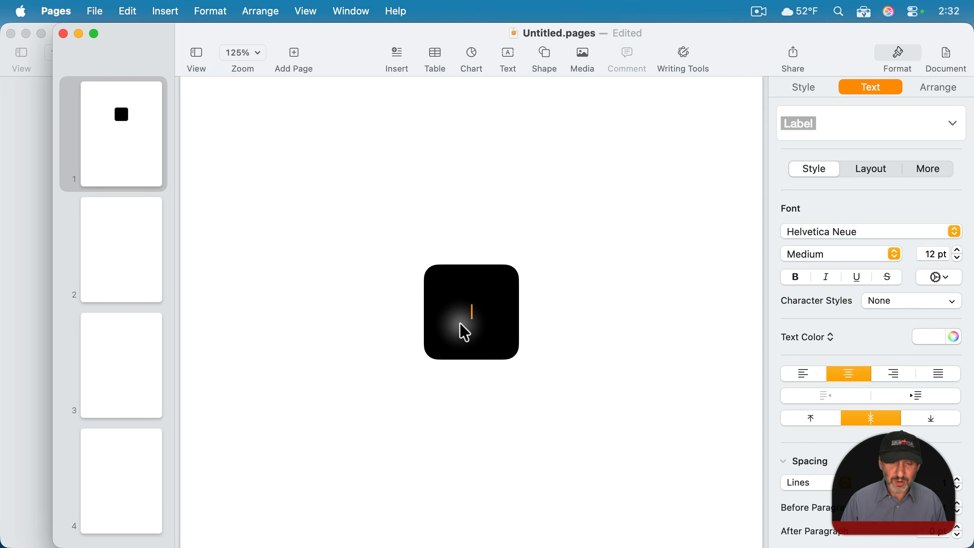
pyautogui.write('Something')
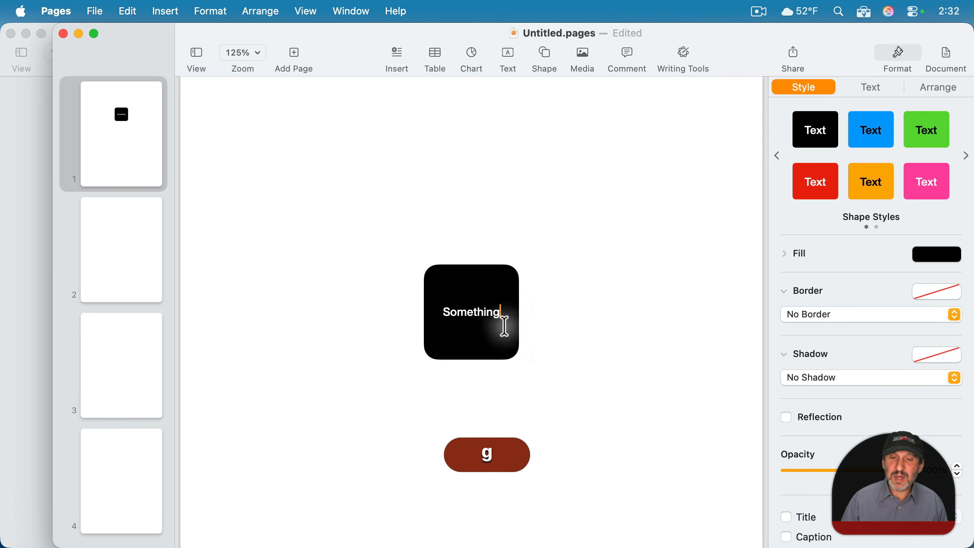
pyautogui.click(556, 317)
# - Link the "Something" shape to page 4 of the document
pyautogui.click(488, 279)
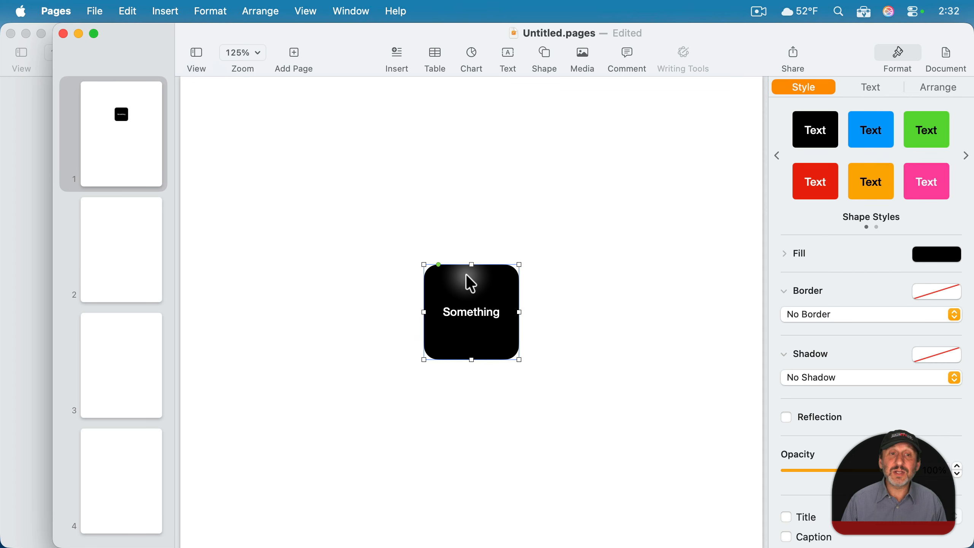
pyautogui.press('super+k')
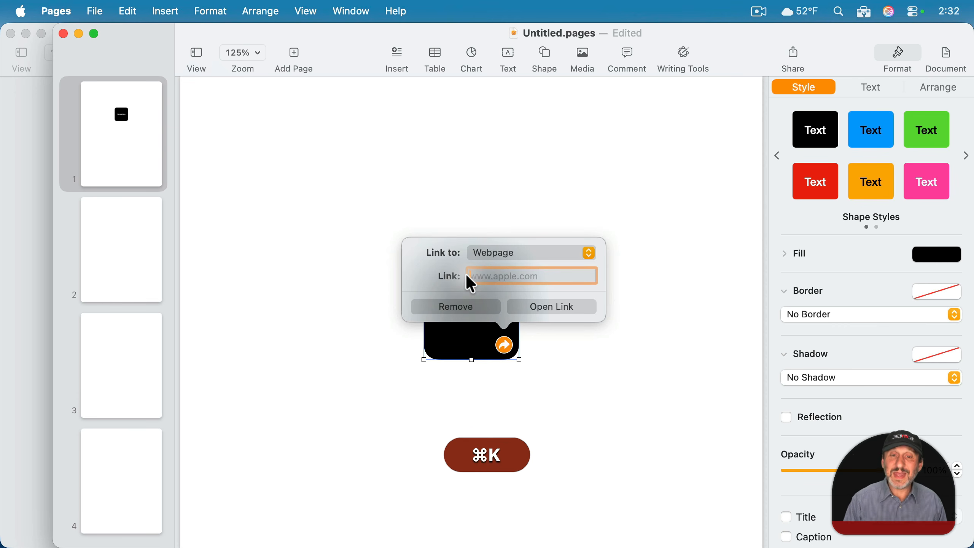
pyautogui.click(491, 253)
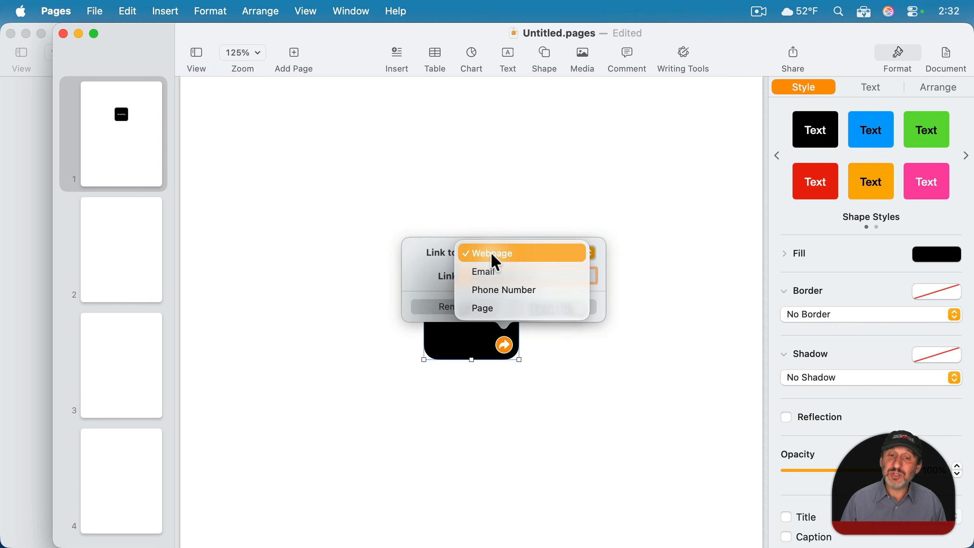
pyautogui.click(499, 310)
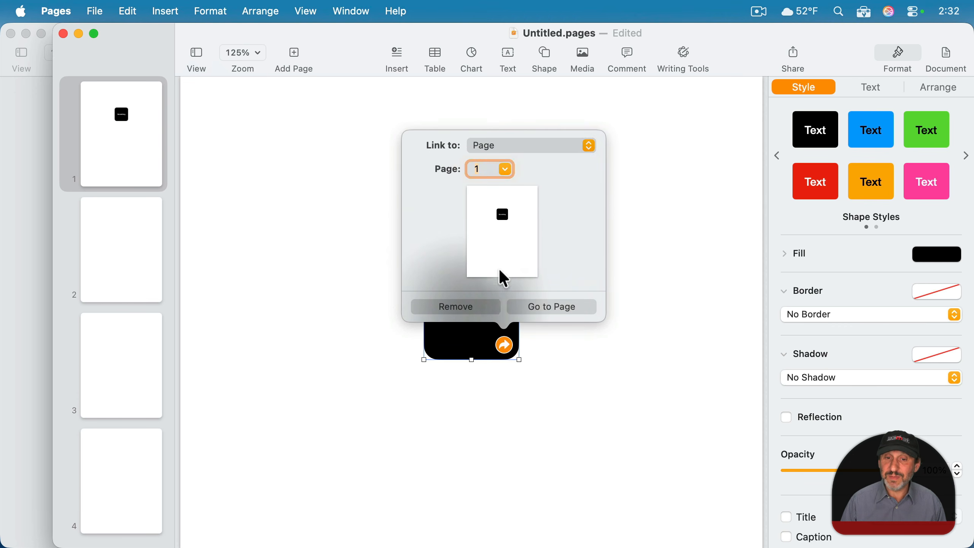
pyautogui.click(505, 170)
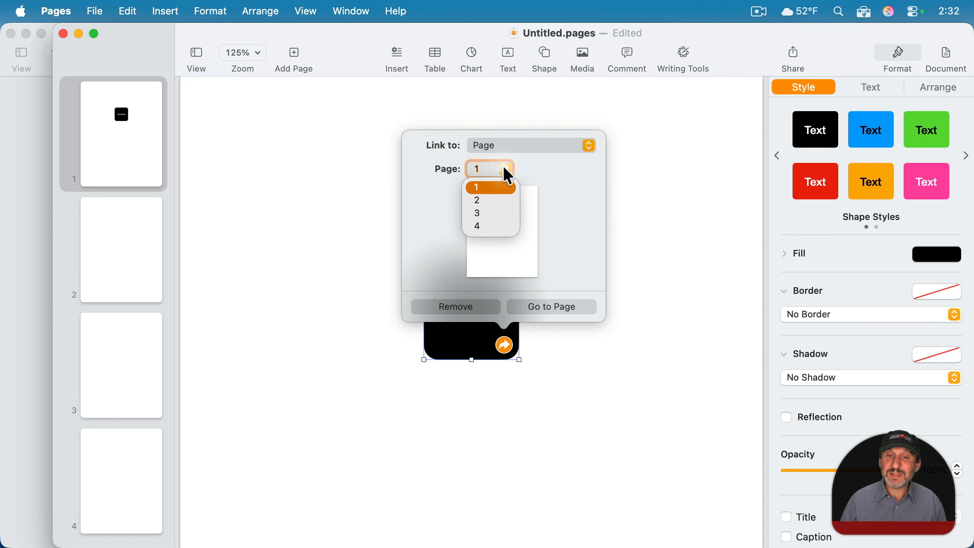
pyautogui.click(482, 227)
pyautogui.click(674, 240)
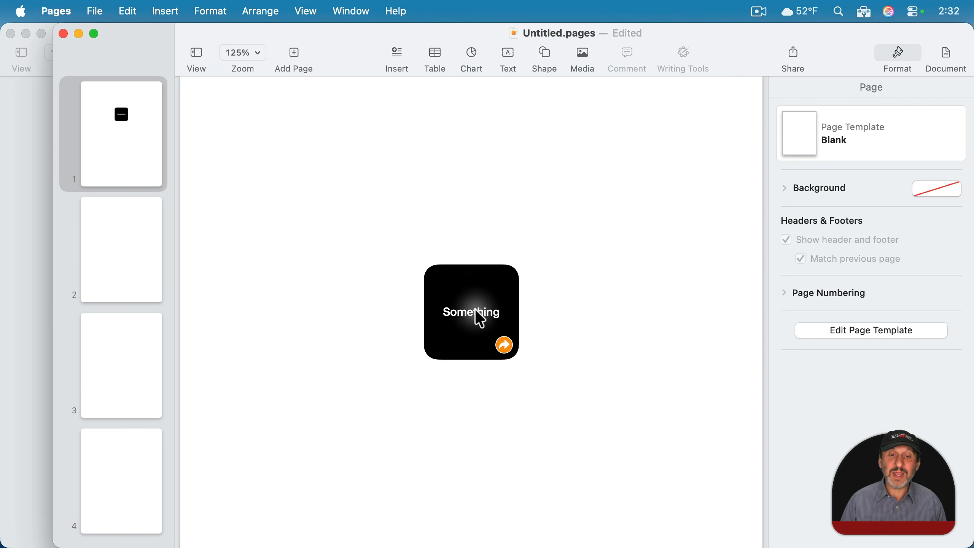
# - Follow the "Something" shape's link to its target page to test it
pyautogui.click(505, 345)
pyautogui.click(504, 346)
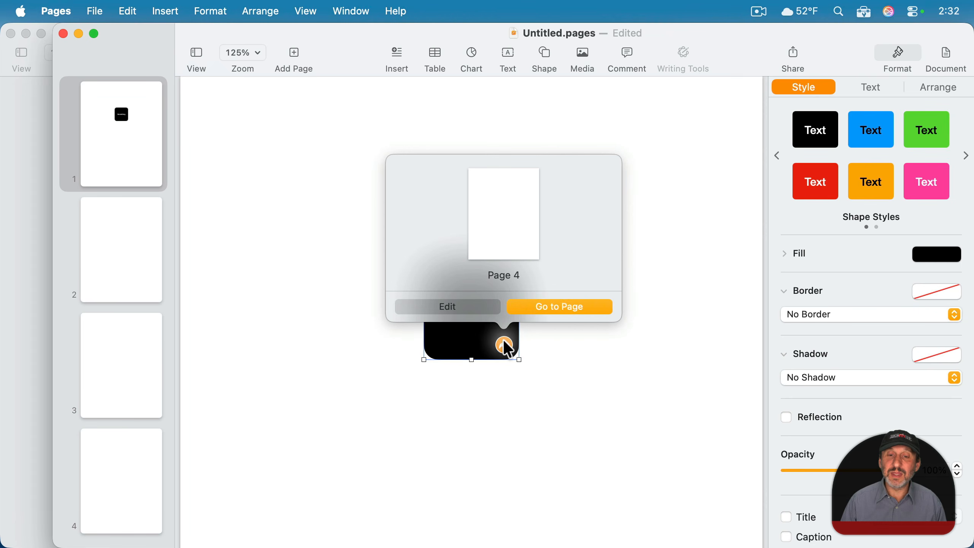
pyautogui.click(559, 309)
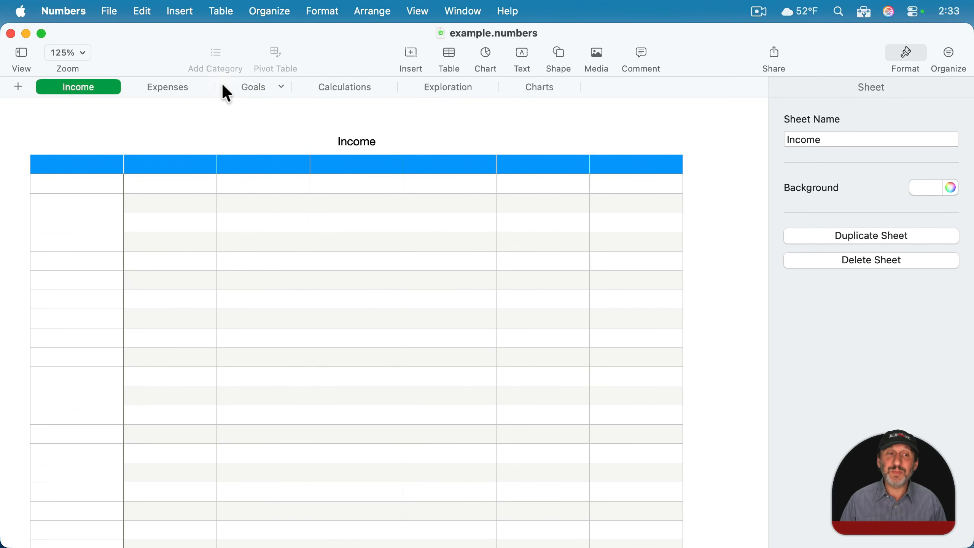
# - In the Numbers file example.numbers, view the Expenses, Goals, Calculations, Exploration and Charts sheets in turn
pyautogui.click(183, 87)
pyautogui.click(282, 82)
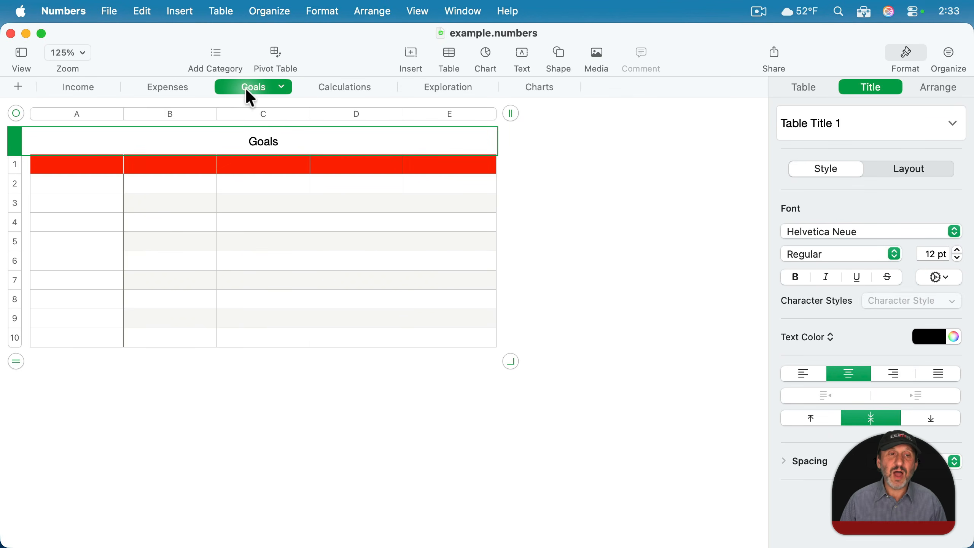
pyautogui.click(323, 90)
pyautogui.click(440, 87)
pyautogui.click(529, 87)
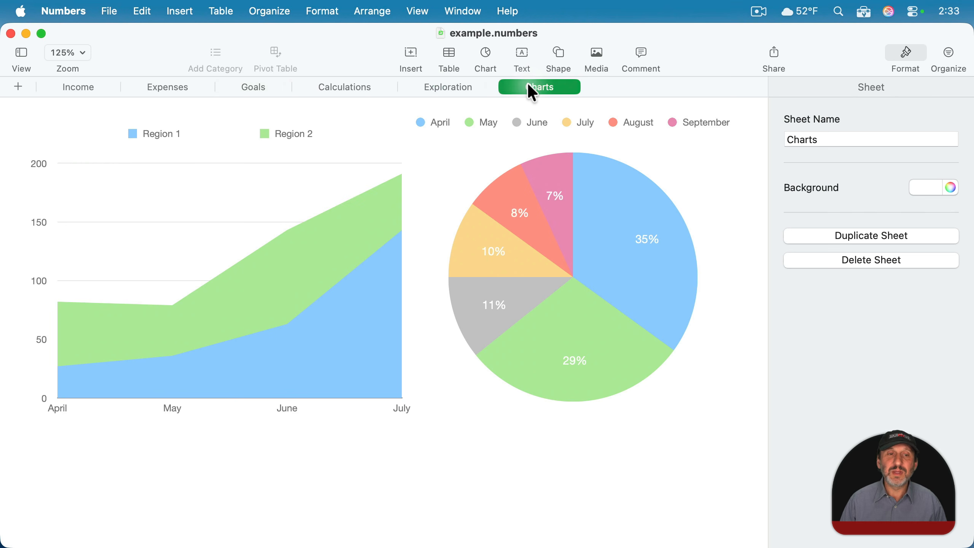
# - Return to the Income sheet and go through the sheets one by one up to Exploration
pyautogui.click(70, 90)
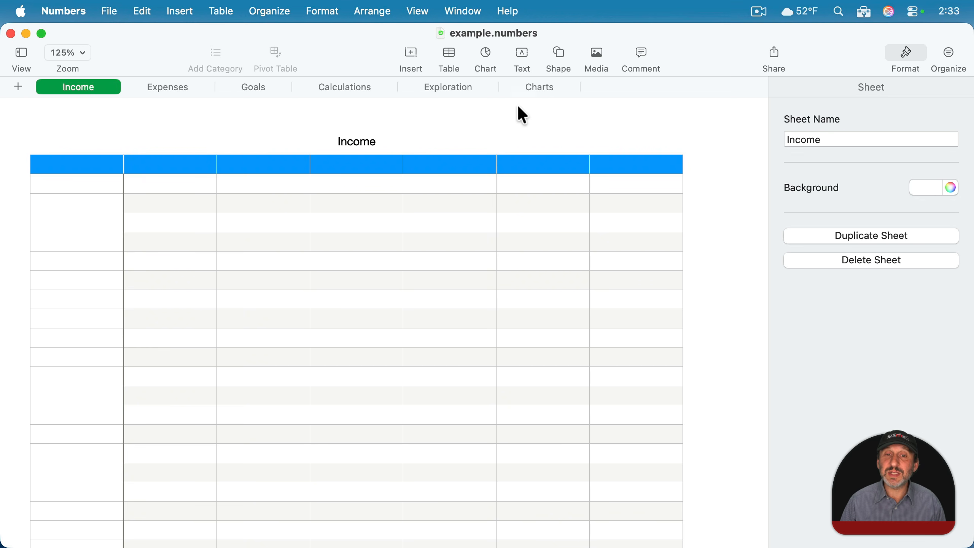
pyautogui.click(155, 85)
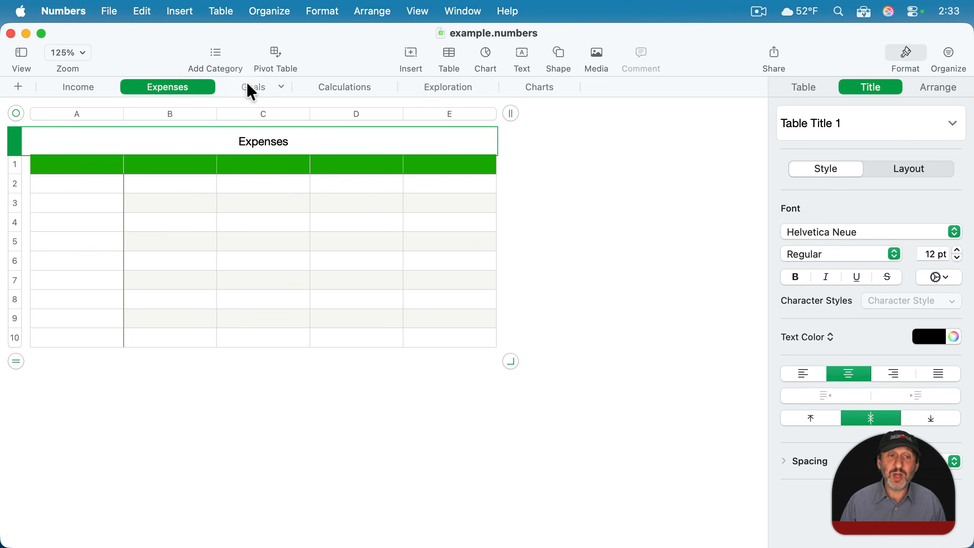
pyautogui.click(249, 86)
pyautogui.click(343, 86)
pyautogui.click(427, 87)
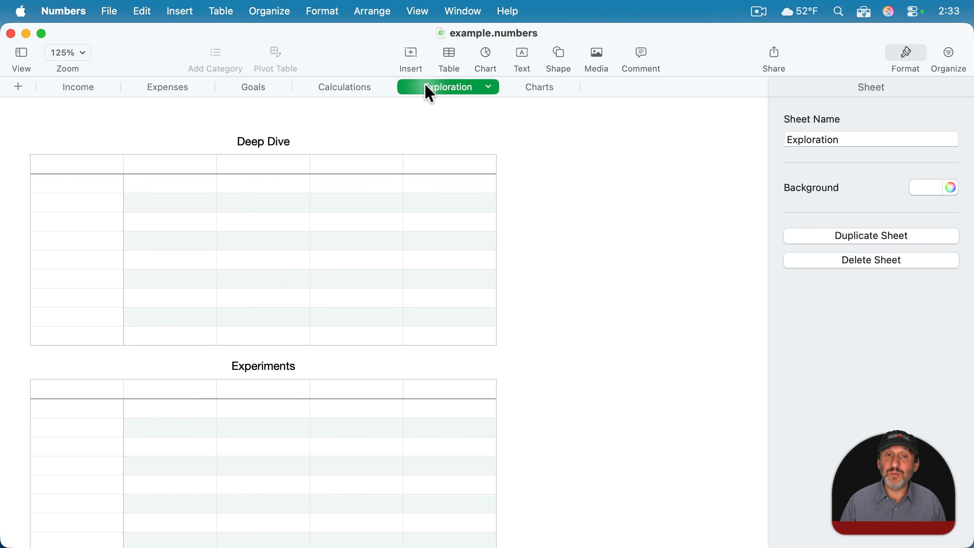
# - Look through the commands for moving between sheets, and view the Goals sheet and the sheets before it
pyautogui.click(464, 11)
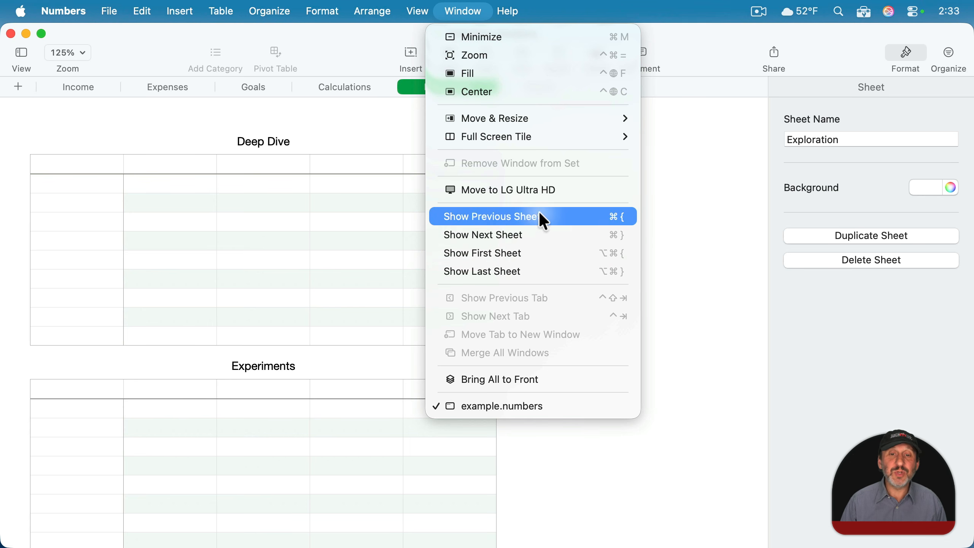
pyautogui.click(684, 187)
pyautogui.click(258, 95)
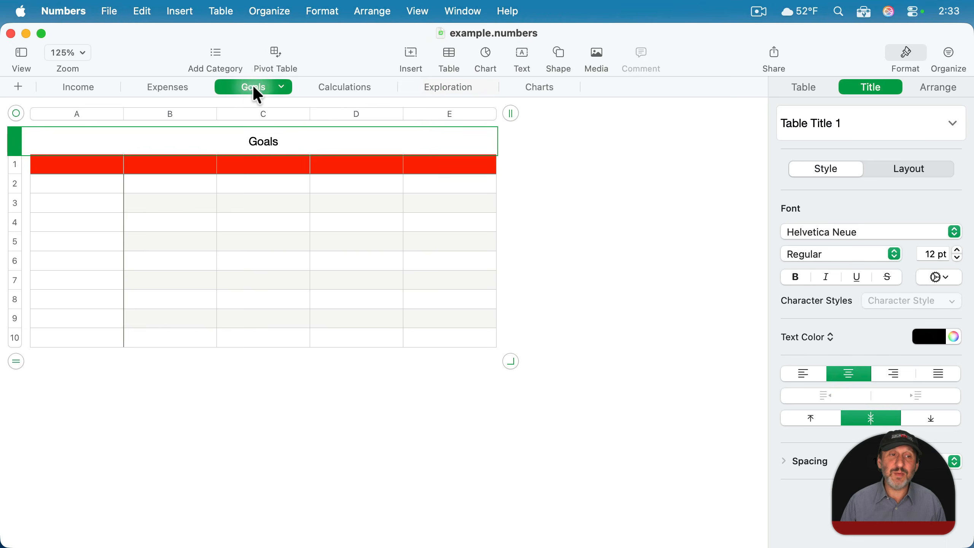
pyautogui.click(168, 91)
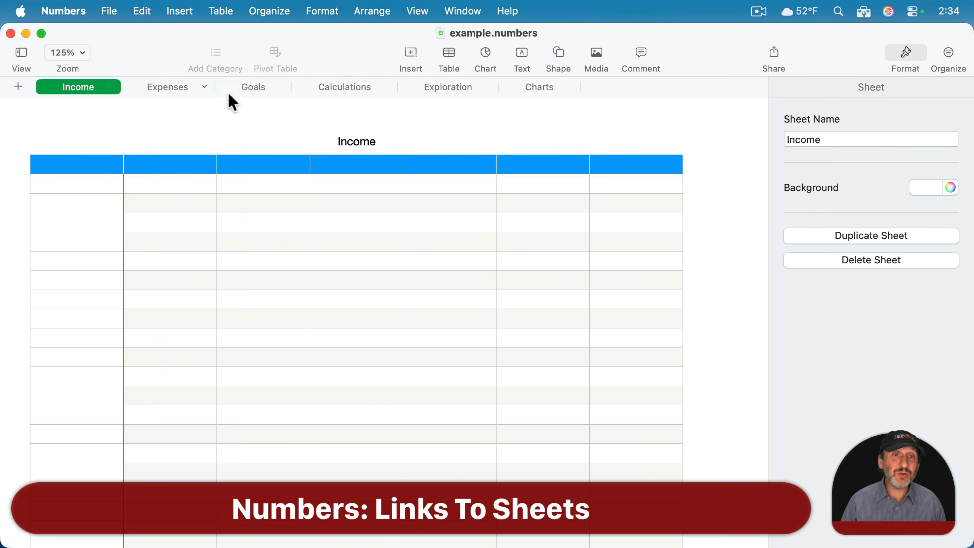
# - Add a new sheet, move it ahead of the Income sheet and rename it "Contents"
pyautogui.click(18, 87)
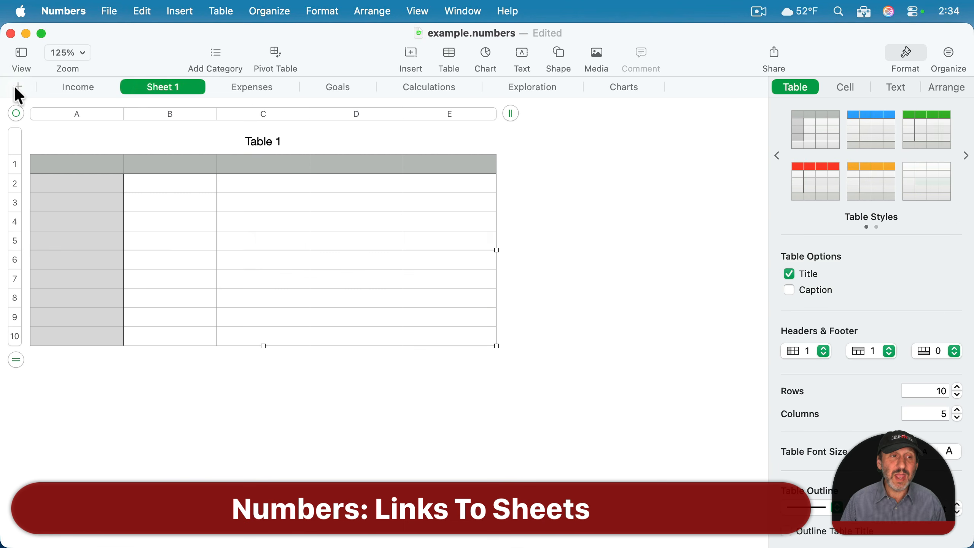
pyautogui.moveTo(162, 95); pyautogui.dragTo(72, 96)
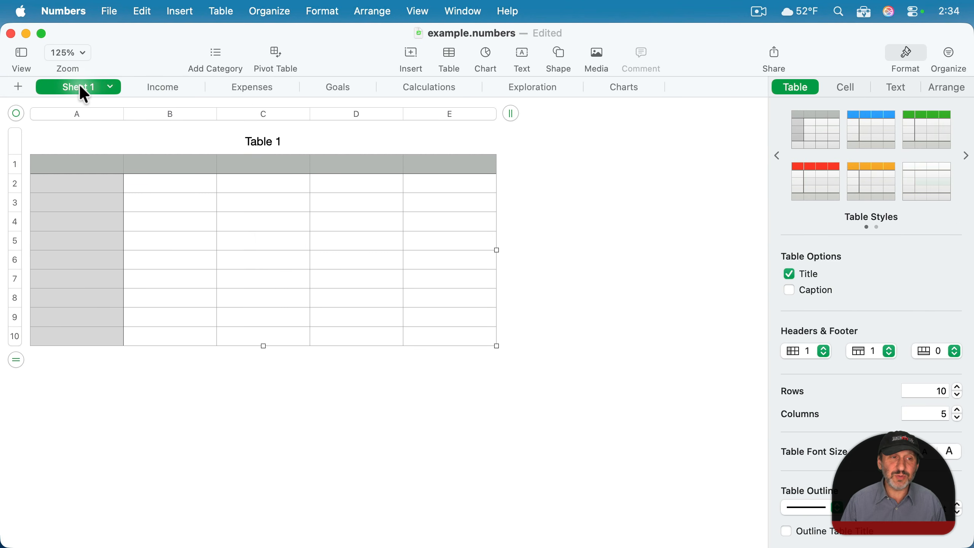
pyautogui.doubleClick(85, 94)
pyautogui.write('Co')
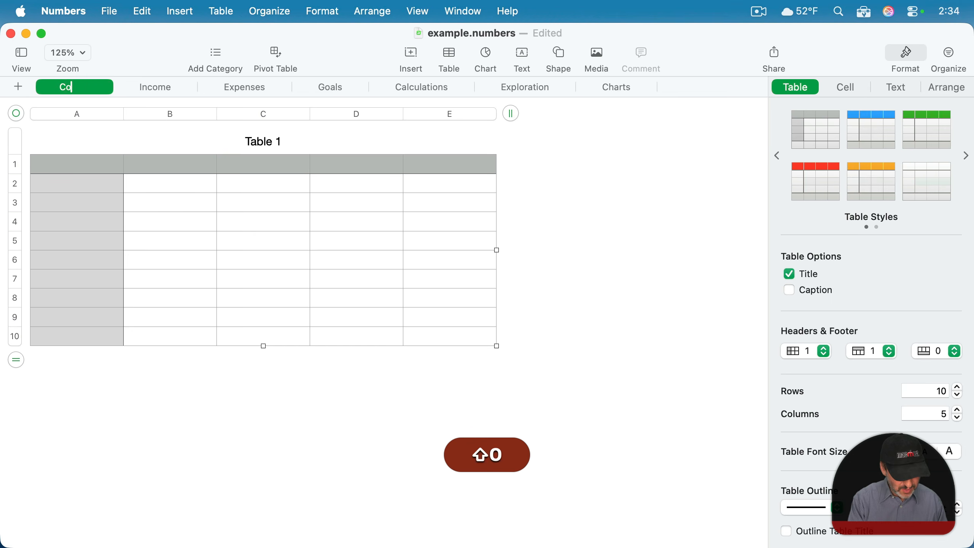
pyautogui.write('ntents')
pyautogui.click(675, 202)
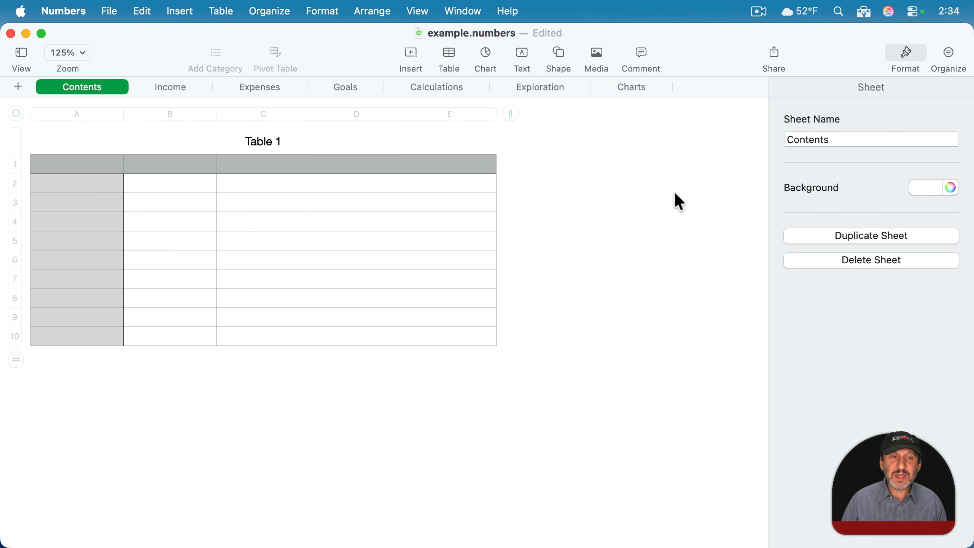
# - Delete the default table from the Contents sheet
pyautogui.click(337, 205)
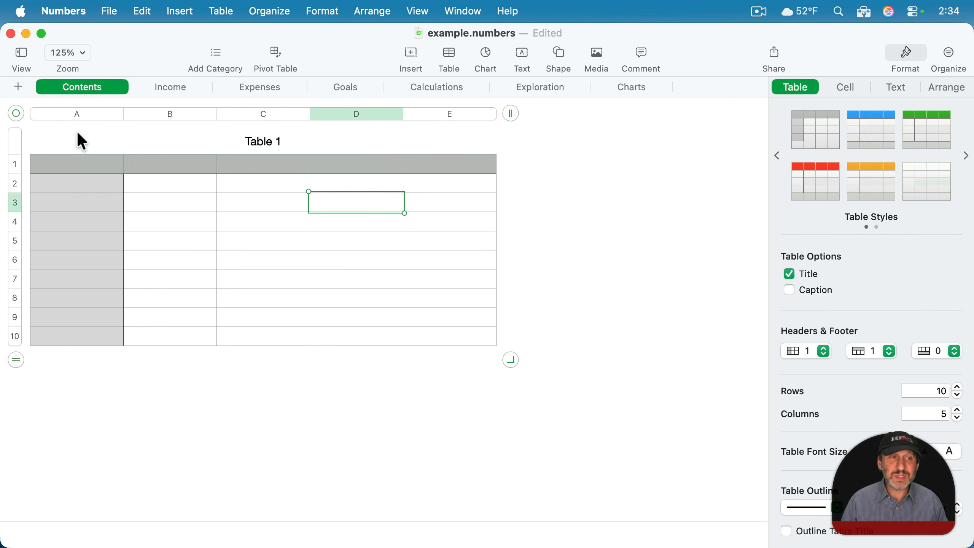
pyautogui.click(16, 115)
pyautogui.press('BackSpace')
# - Add a rounded rectangle to the Contents sheet and resize it into a wide bar about 304 pt by 25 pt
pyautogui.click(553, 62)
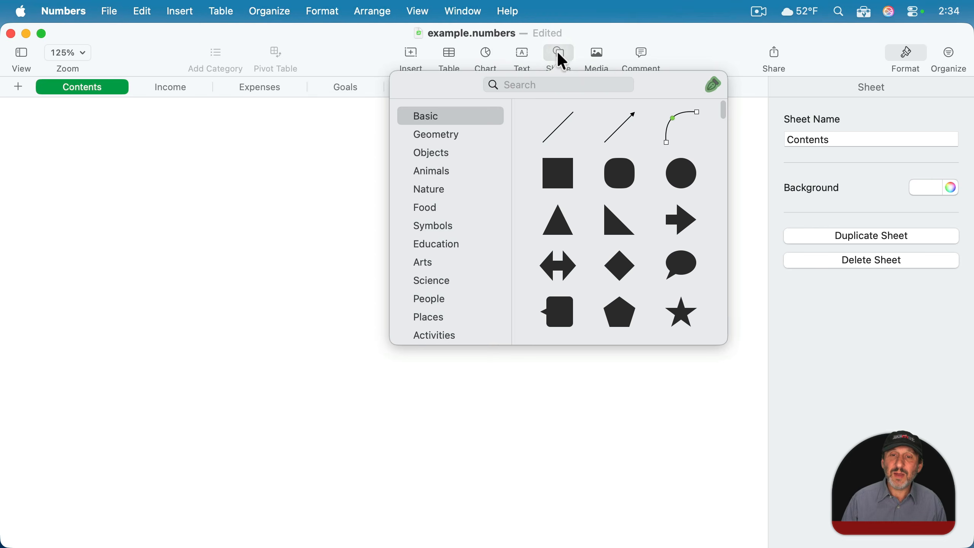
pyautogui.click(621, 171)
pyautogui.moveTo(402, 319); pyautogui.dragTo(111, 196)
pyautogui.moveTo(160, 246); pyautogui.dragTo(355, 178)
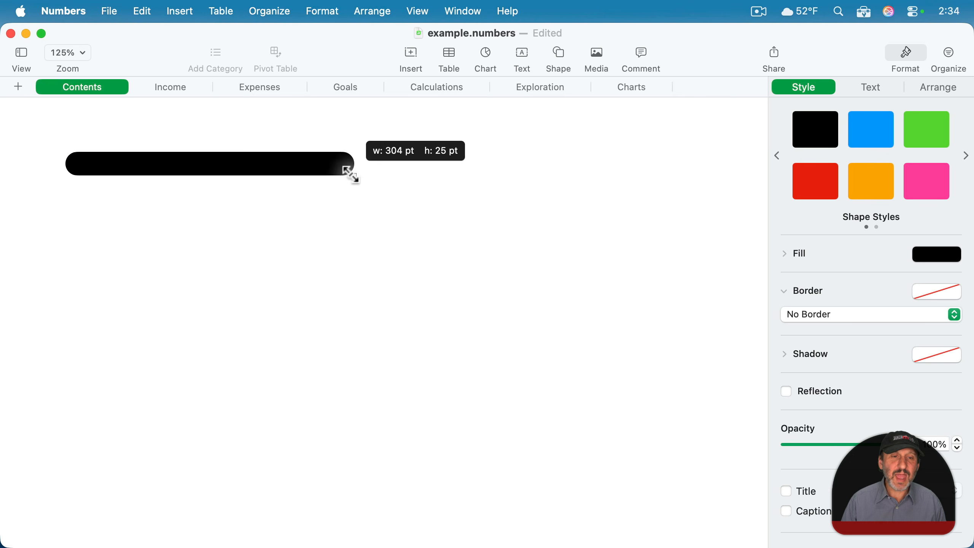
# - Label the rounded bar on the Contents sheet "Goals"
pyautogui.doubleClick(296, 174)
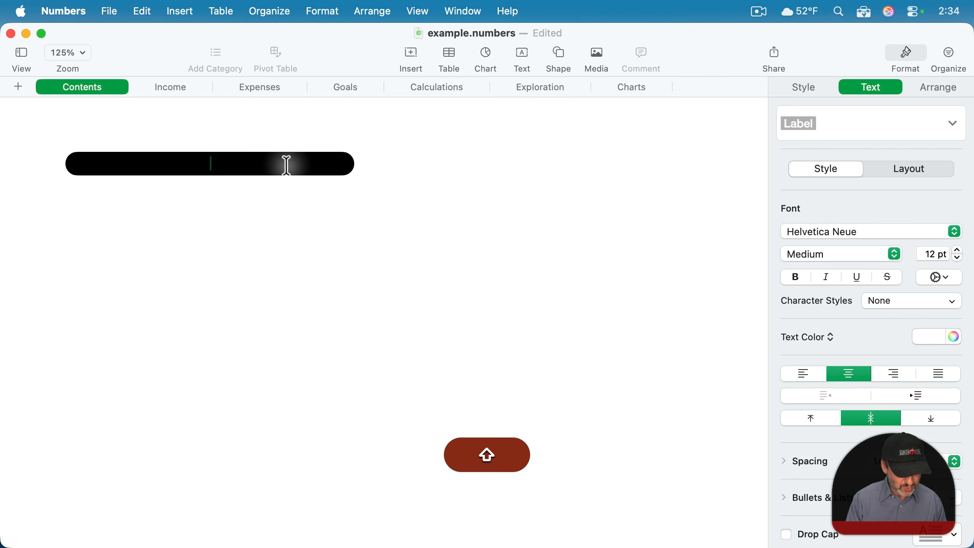
pyautogui.write('Goals')
pyautogui.click(344, 205)
# - Add a link of type Sheet to the "Goals" bar, with the Goals sheet as its target
pyautogui.click(292, 180)
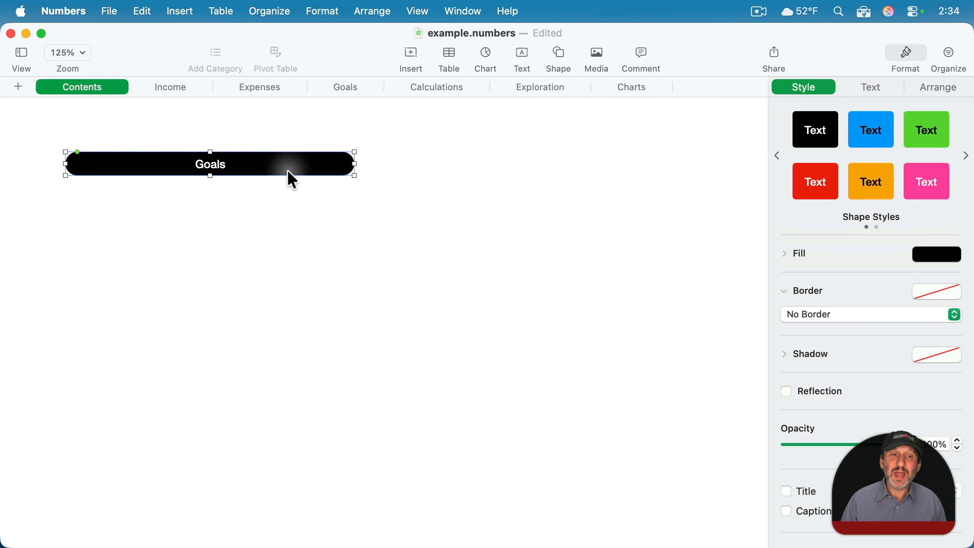
pyautogui.press('super+k')
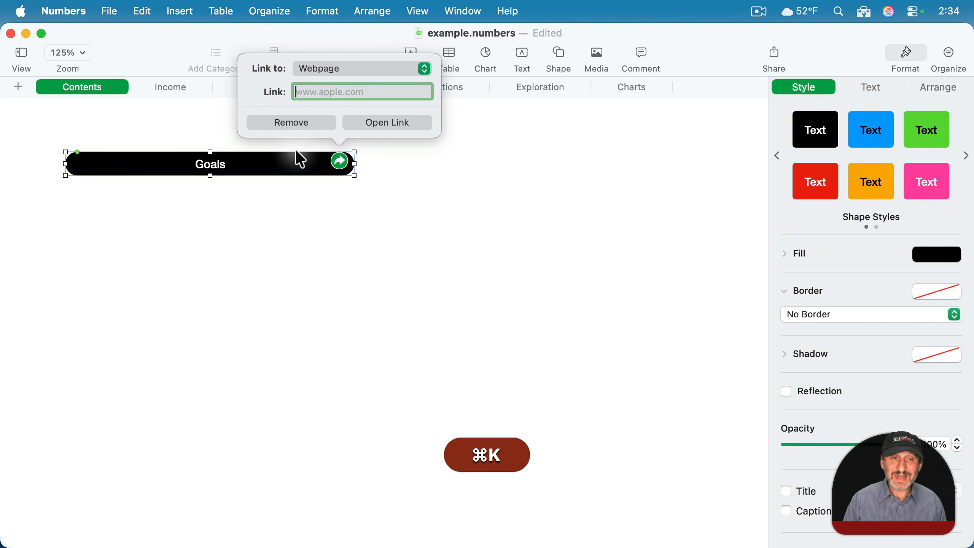
pyautogui.click(321, 69)
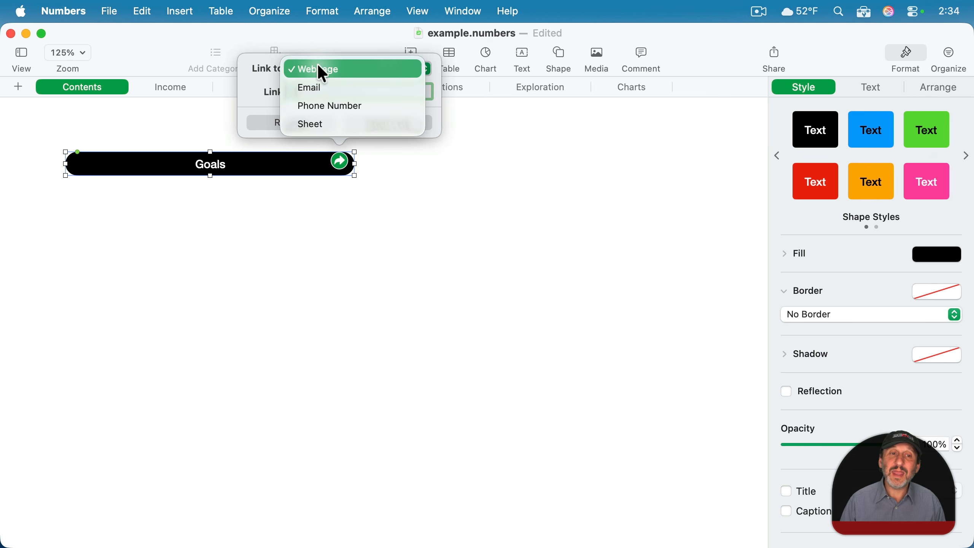
pyautogui.click(329, 124)
pyautogui.click(318, 91)
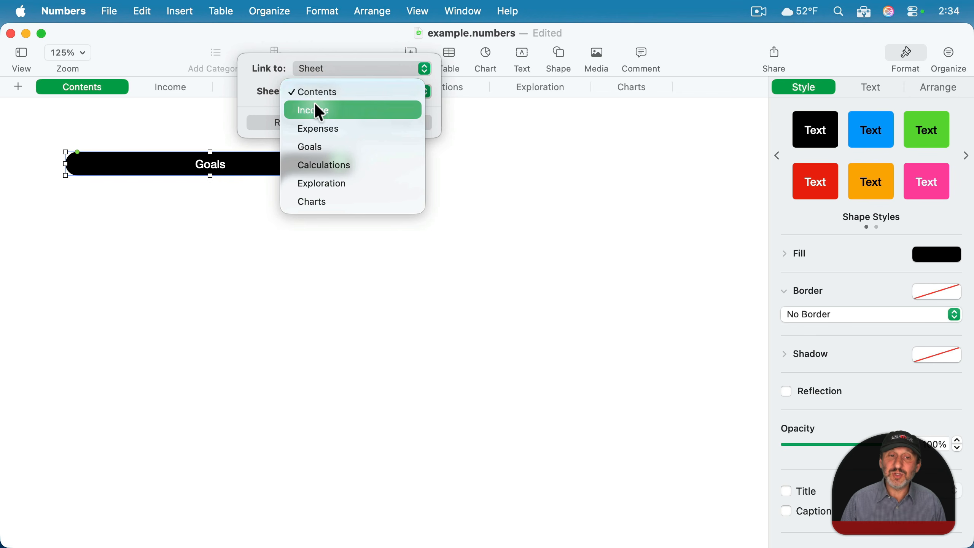
pyautogui.click(325, 147)
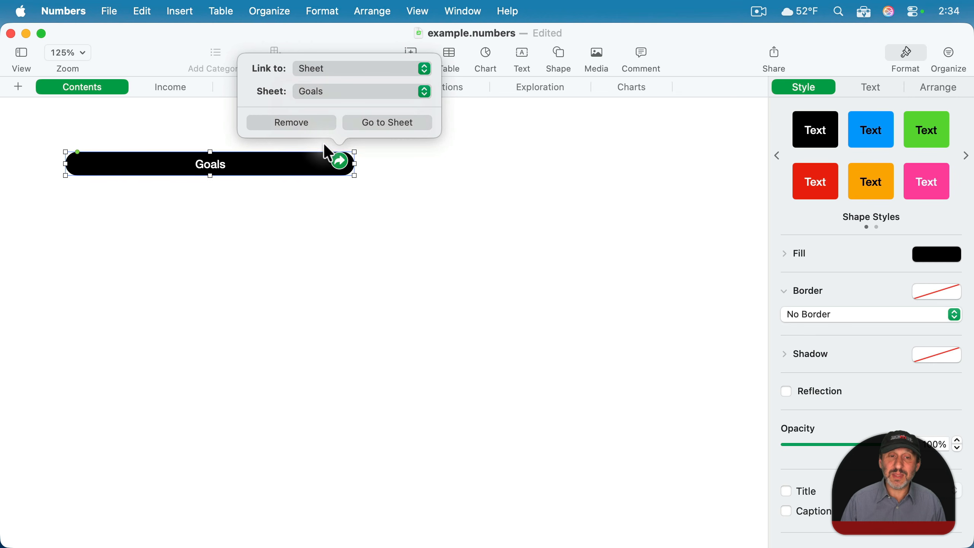
# - Follow the "Goals" bar's link to its target sheet to test it
pyautogui.click(411, 161)
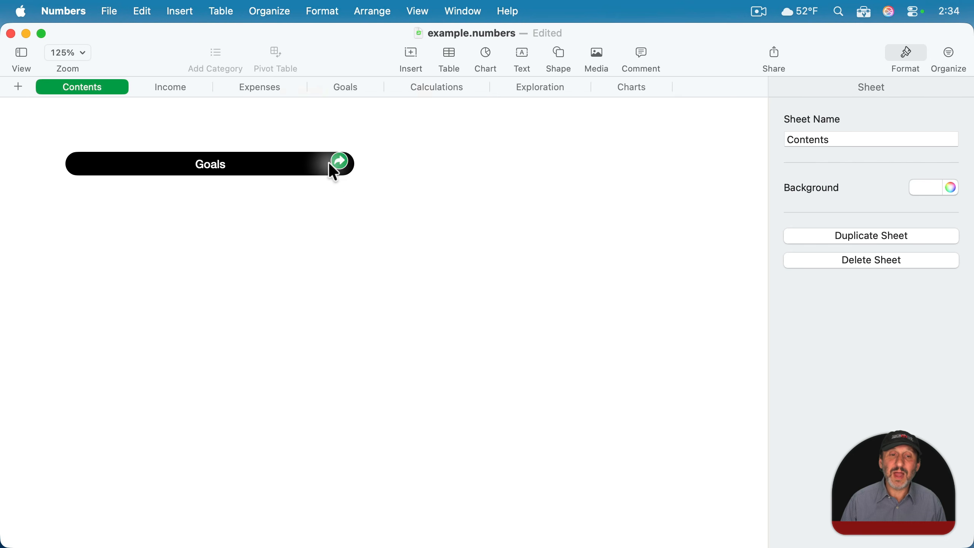
pyautogui.click(339, 169)
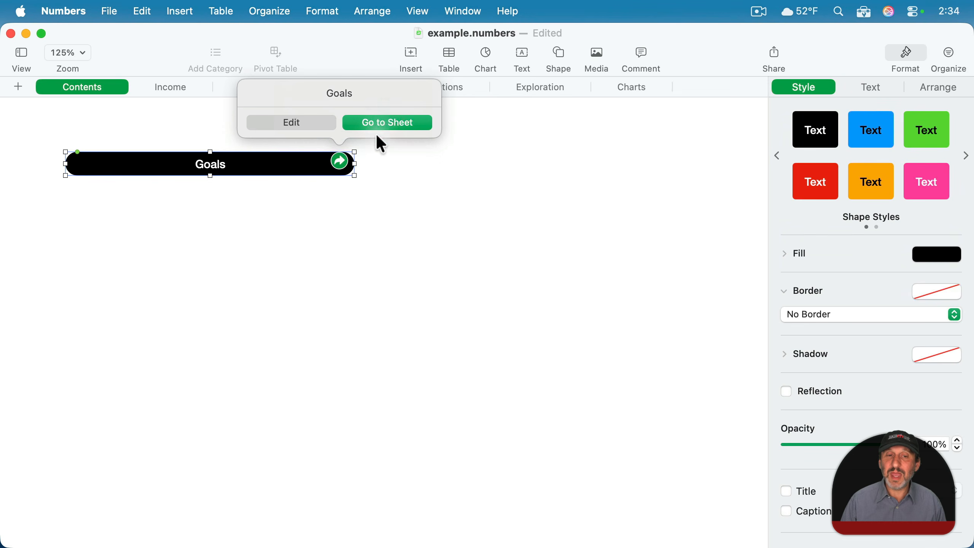
pyautogui.click(386, 123)
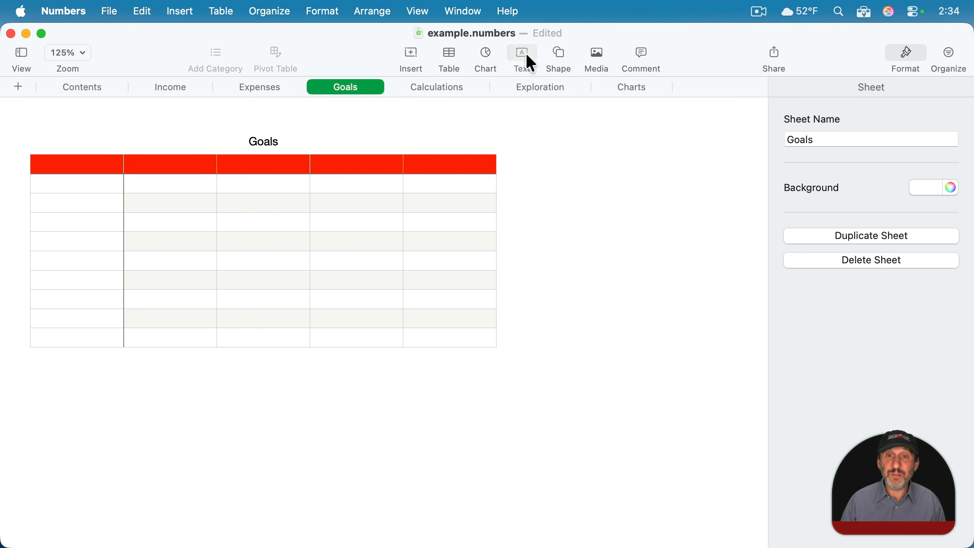
# - Add a basic arrow shape to the Goals sheet, flipped to point left and placed below and right of the table
pyautogui.click(560, 57)
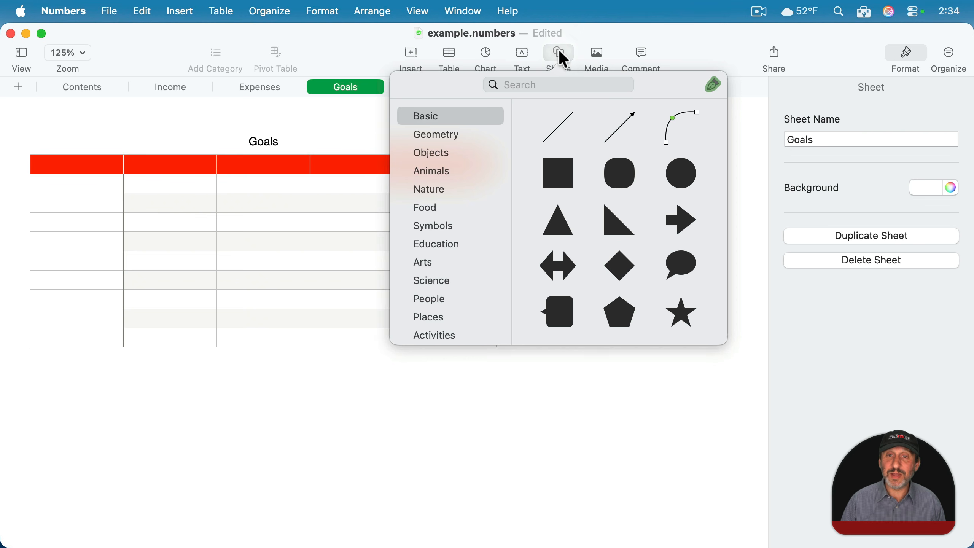
pyautogui.click(675, 226)
pyautogui.moveTo(431, 322); pyautogui.dragTo(246, 322)
pyautogui.moveTo(307, 322); pyautogui.dragTo(661, 433)
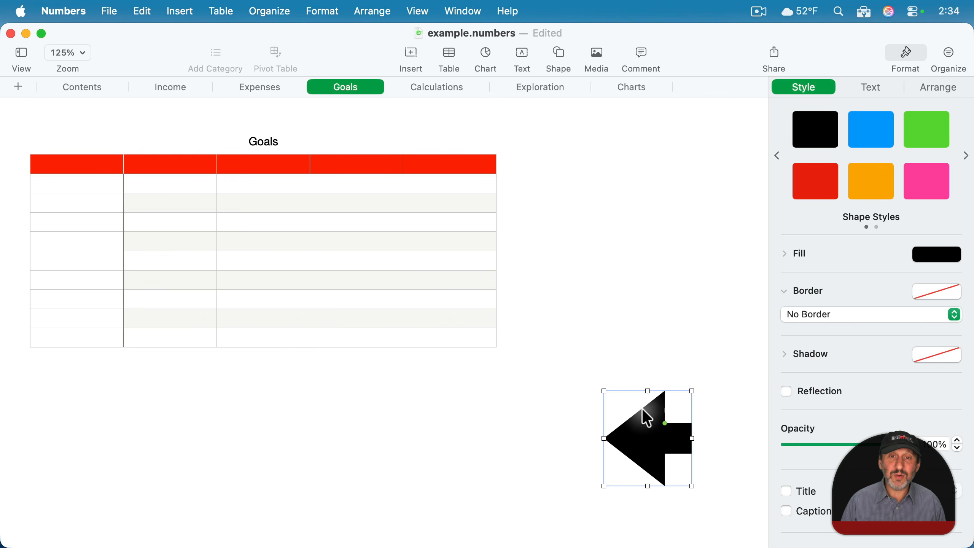
# - Add a link of type Sheet to the arrow on the Goals sheet, with the Contents sheet as its target
pyautogui.press('super+k')
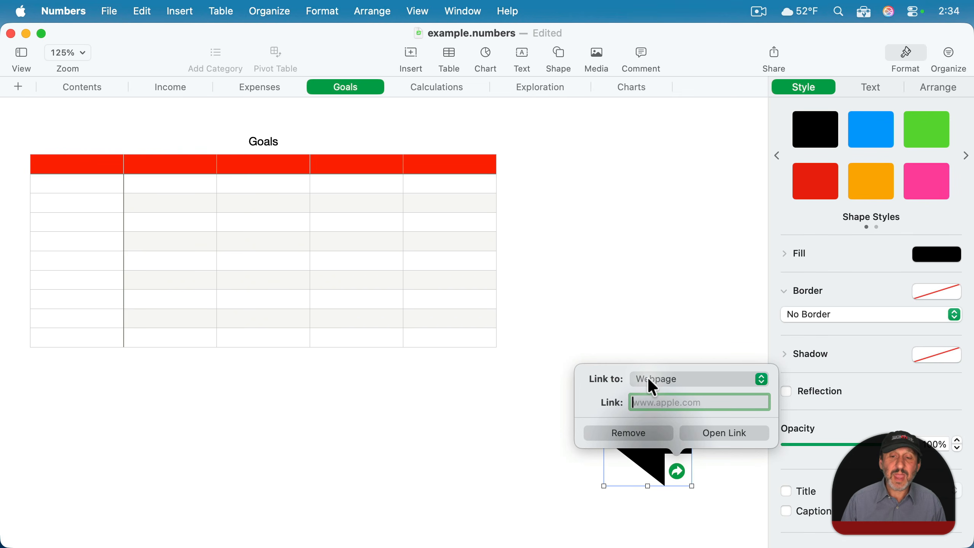
pyautogui.click(646, 382)
pyautogui.click(649, 405)
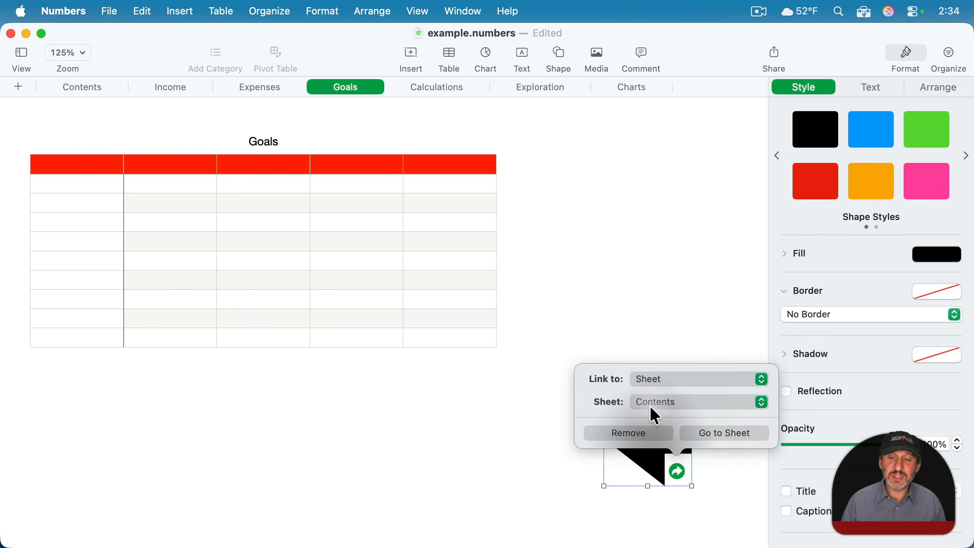
pyautogui.click(651, 407)
pyautogui.click(659, 402)
pyautogui.click(551, 311)
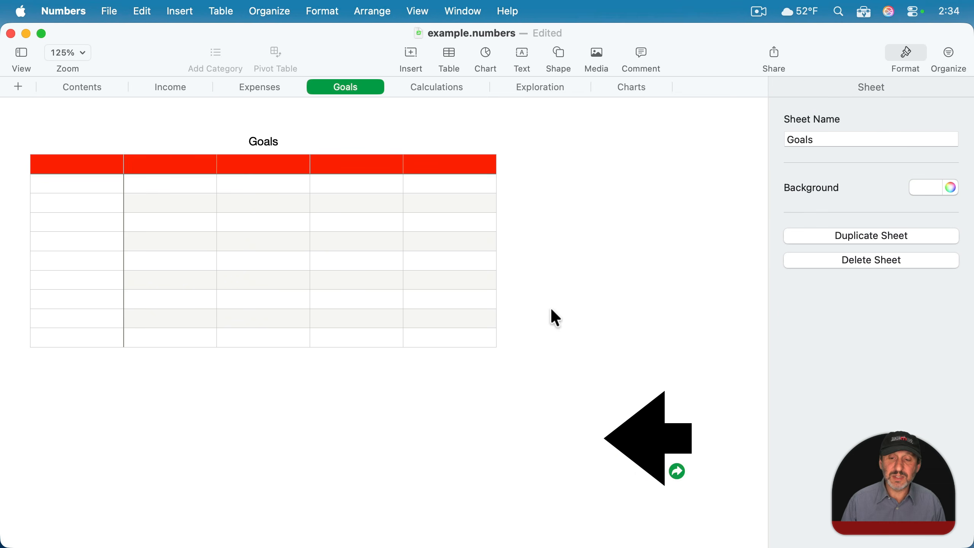
# - From the Contents sheet, follow the "Goals" bar's link, return through the arrow's link, and view the bar's link options again
pyautogui.click(88, 94)
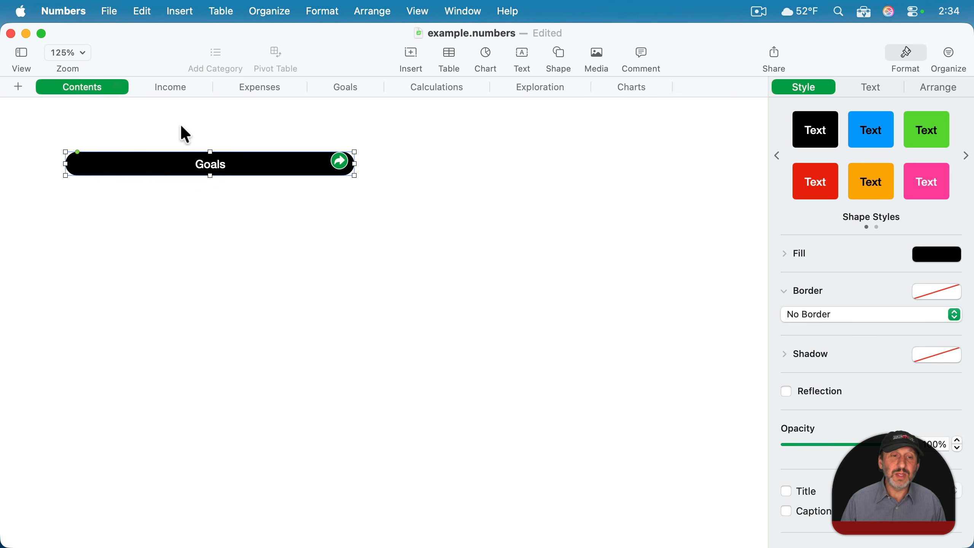
pyautogui.click(340, 165)
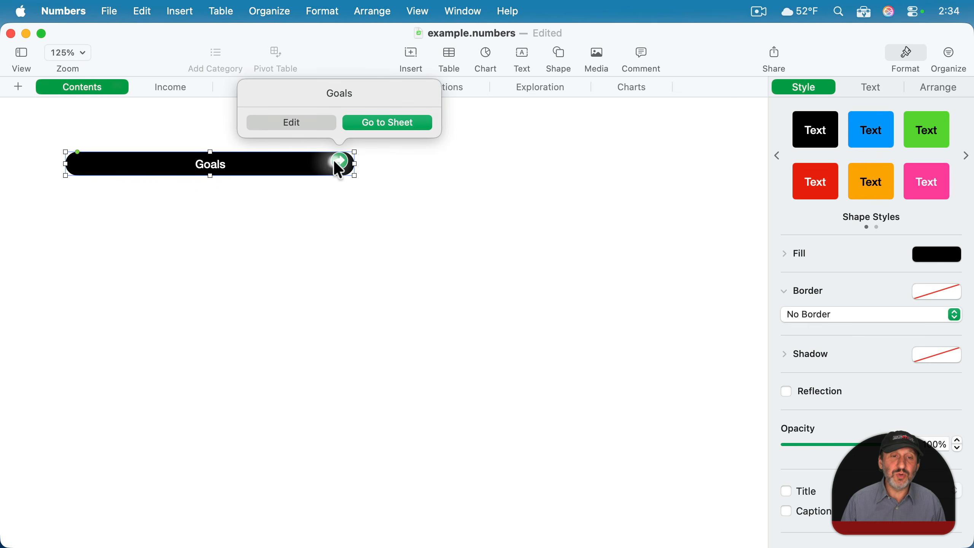
pyautogui.click(397, 124)
pyautogui.click(678, 473)
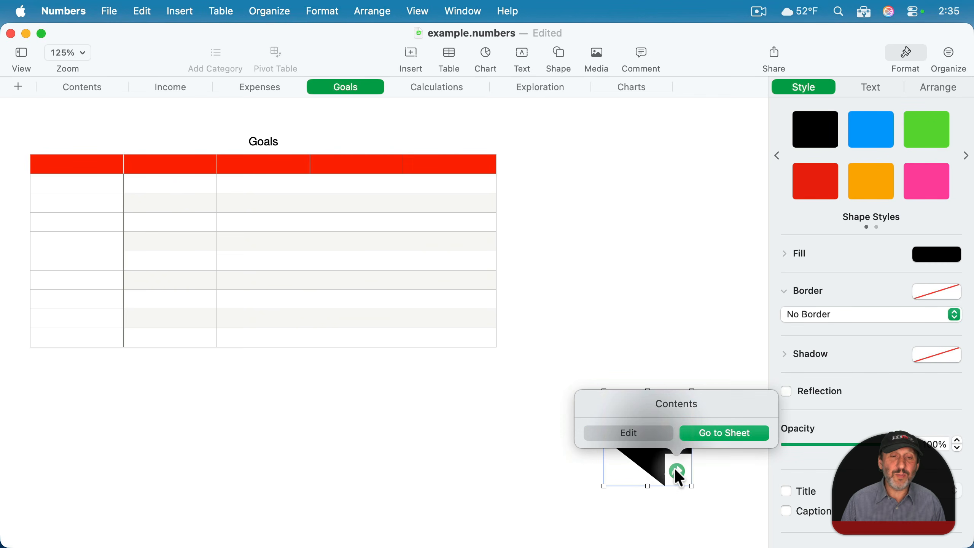
pyautogui.click(694, 432)
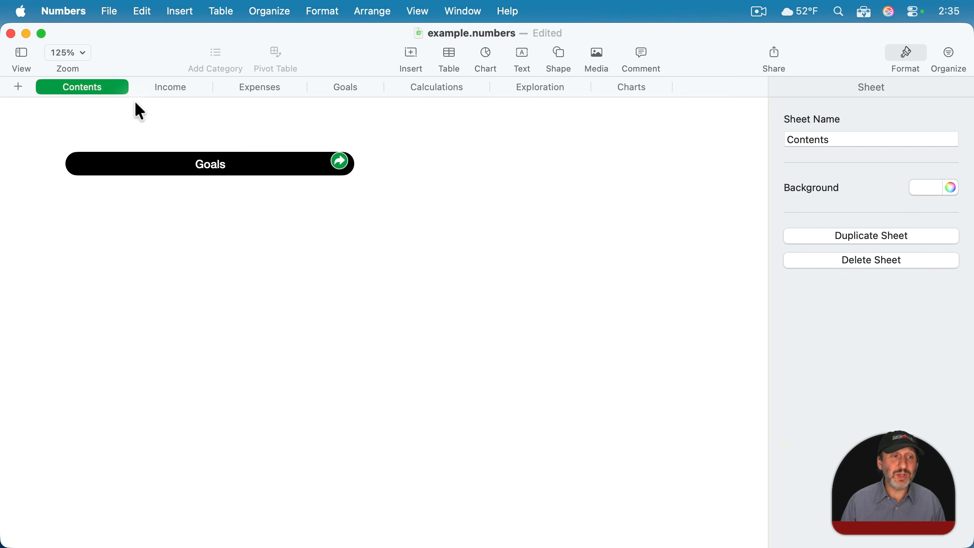
pyautogui.click(344, 162)
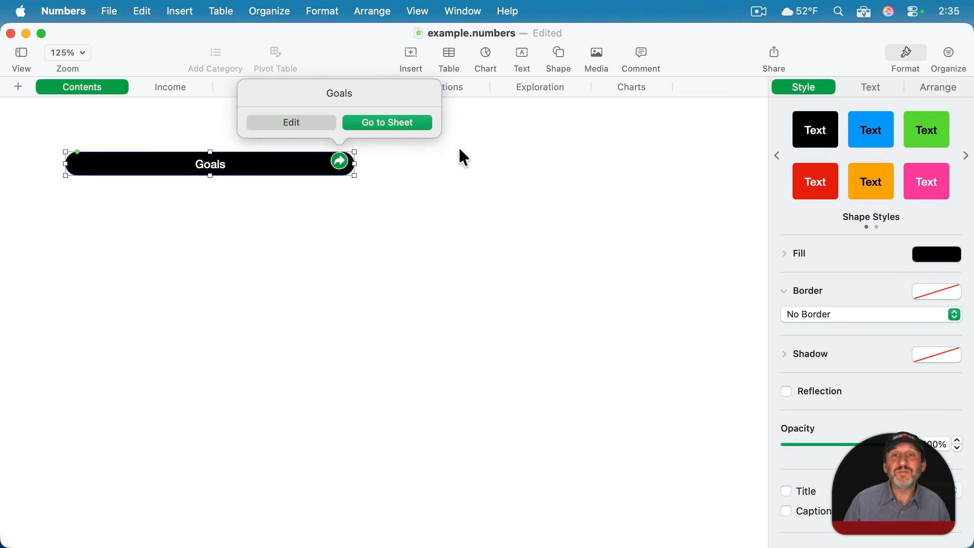
pyautogui.click(506, 167)
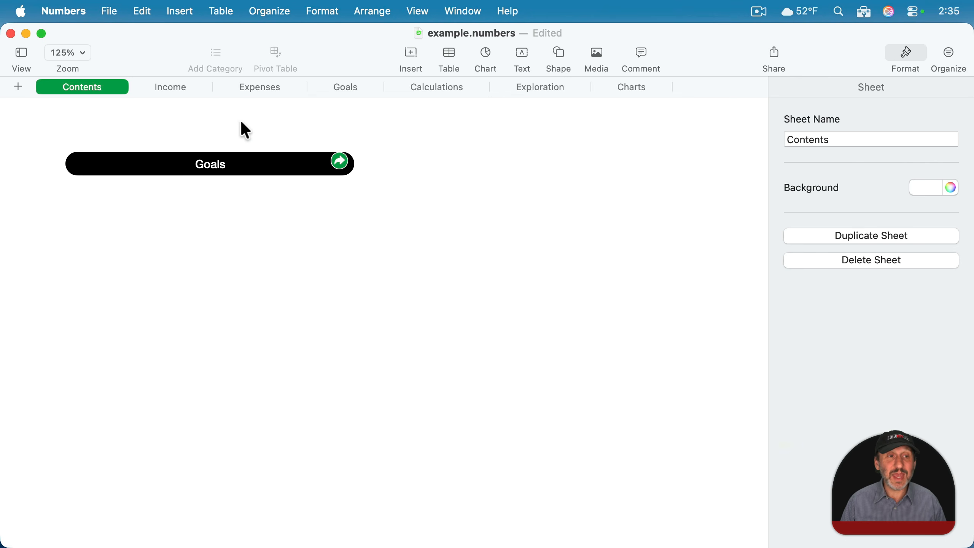